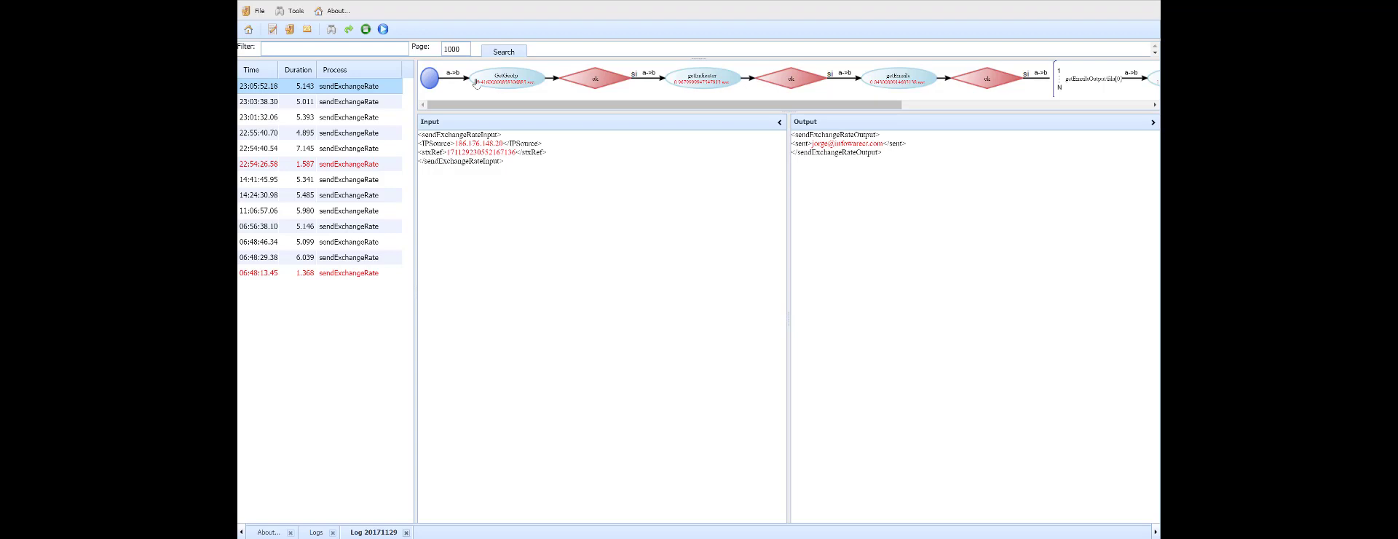
Step: Inspect the logged input and output of the GetGeoIp and getIndicator tasks in the selected sendExchangeRate transaction
click(508, 82)
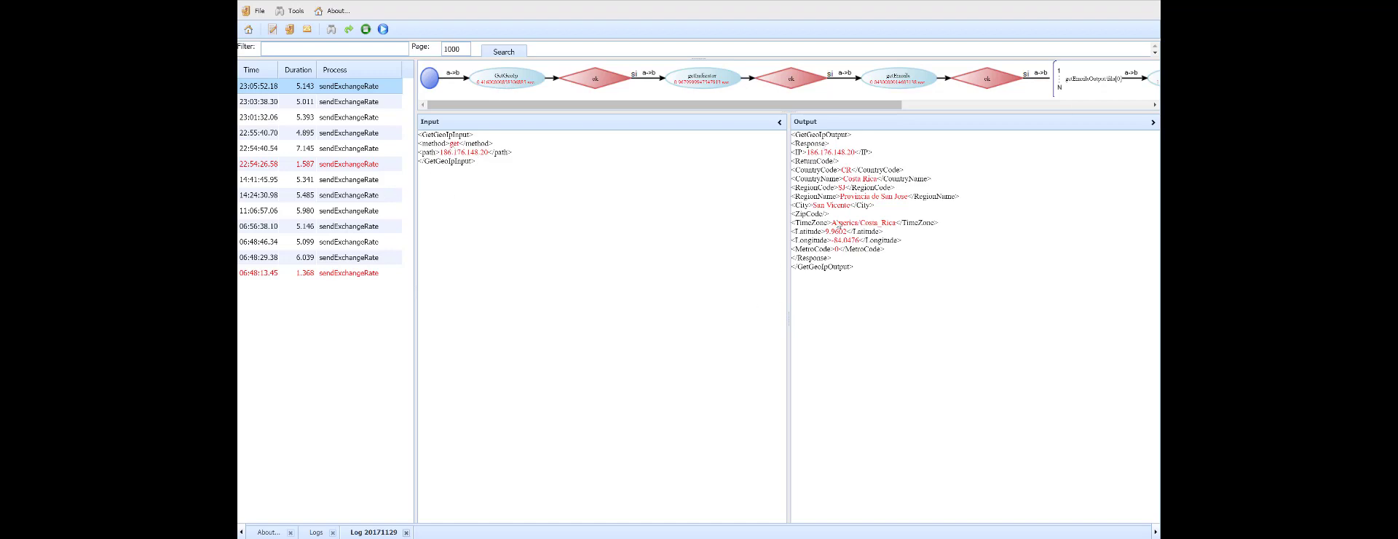
double_click(850, 171)
click(716, 81)
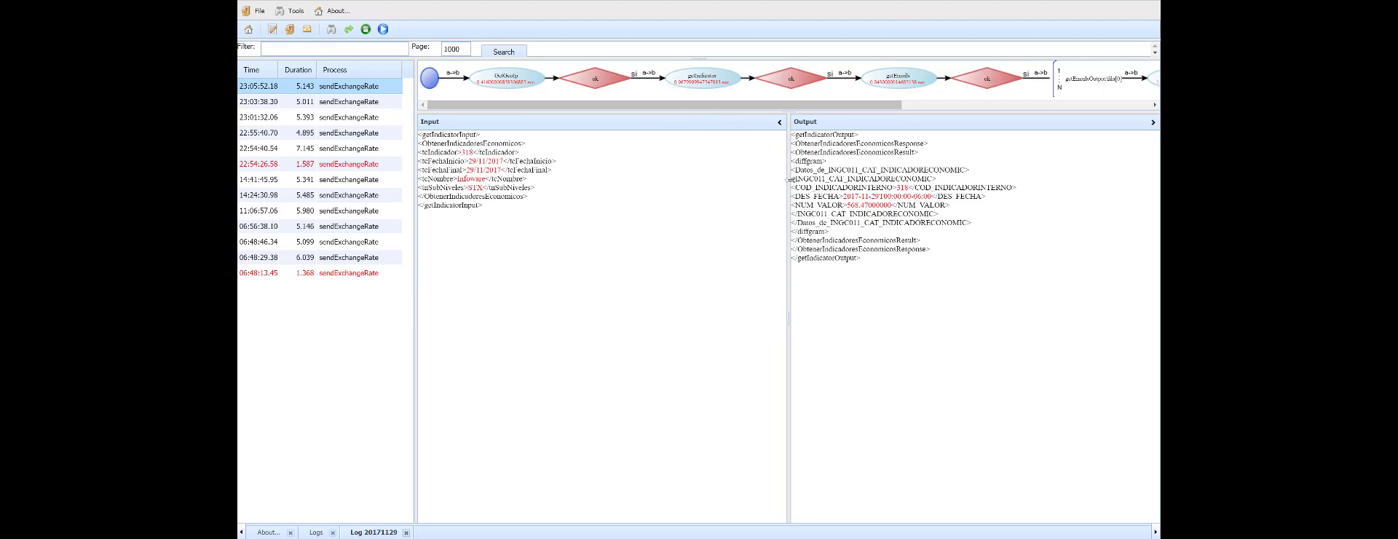
drag(847, 206, 894, 211)
Step: Examine the getEmails query and its CountryCode parameter, and trace that parameter back to the CountryCode in the GetGeoIp output
click(902, 82)
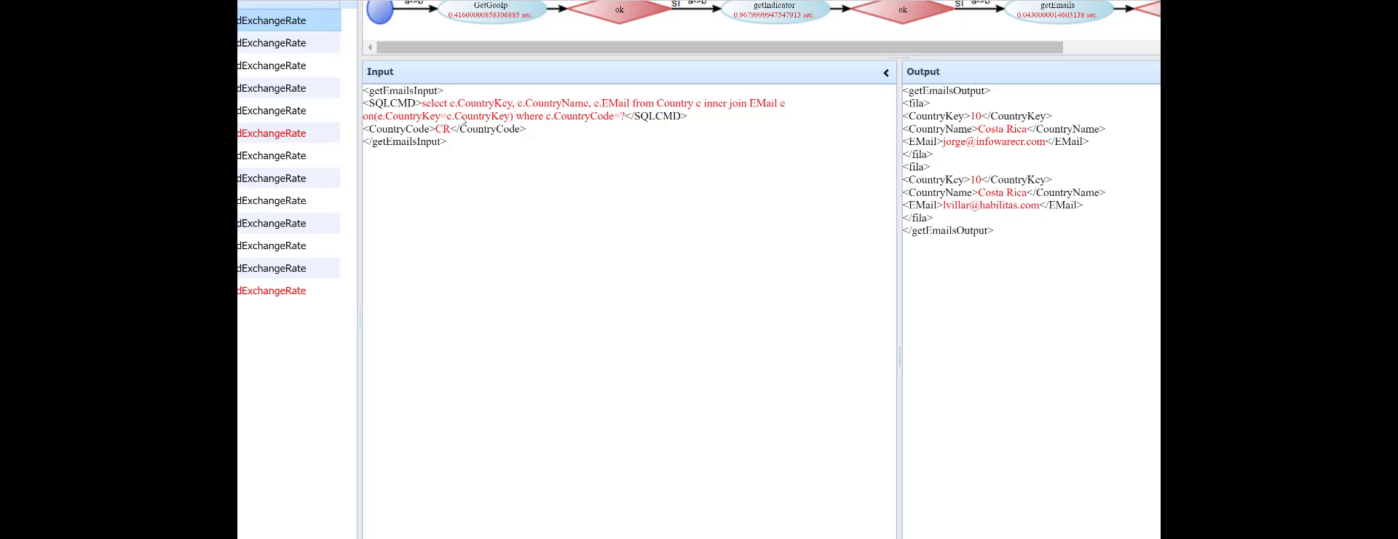
double_click(624, 117)
double_click(440, 129)
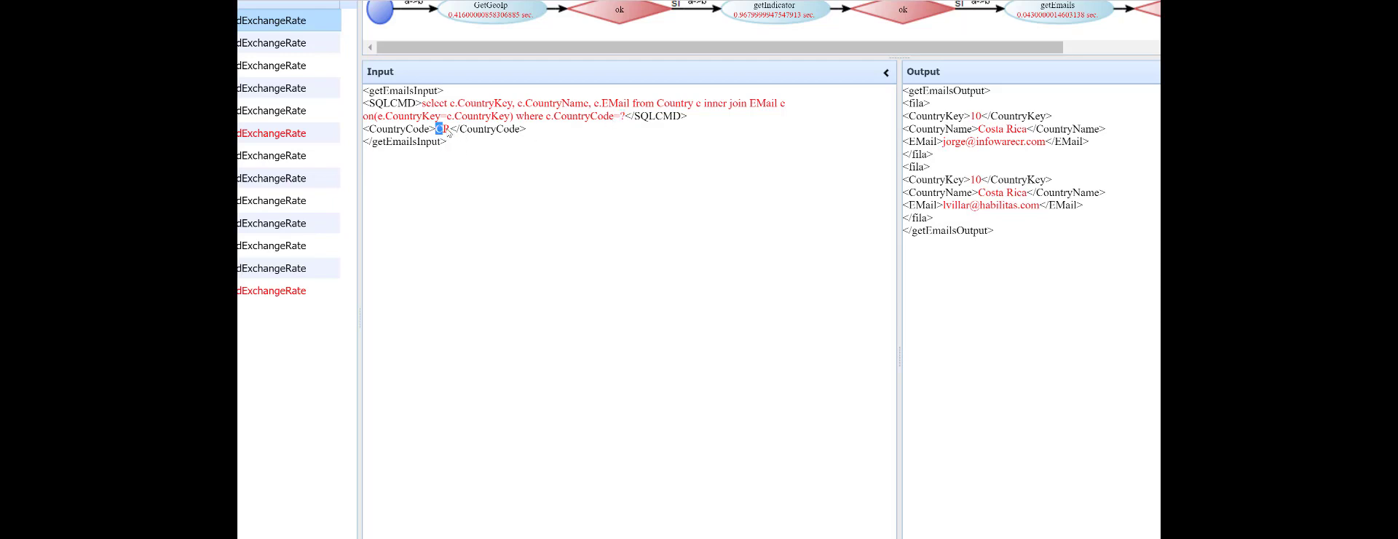
click(486, 20)
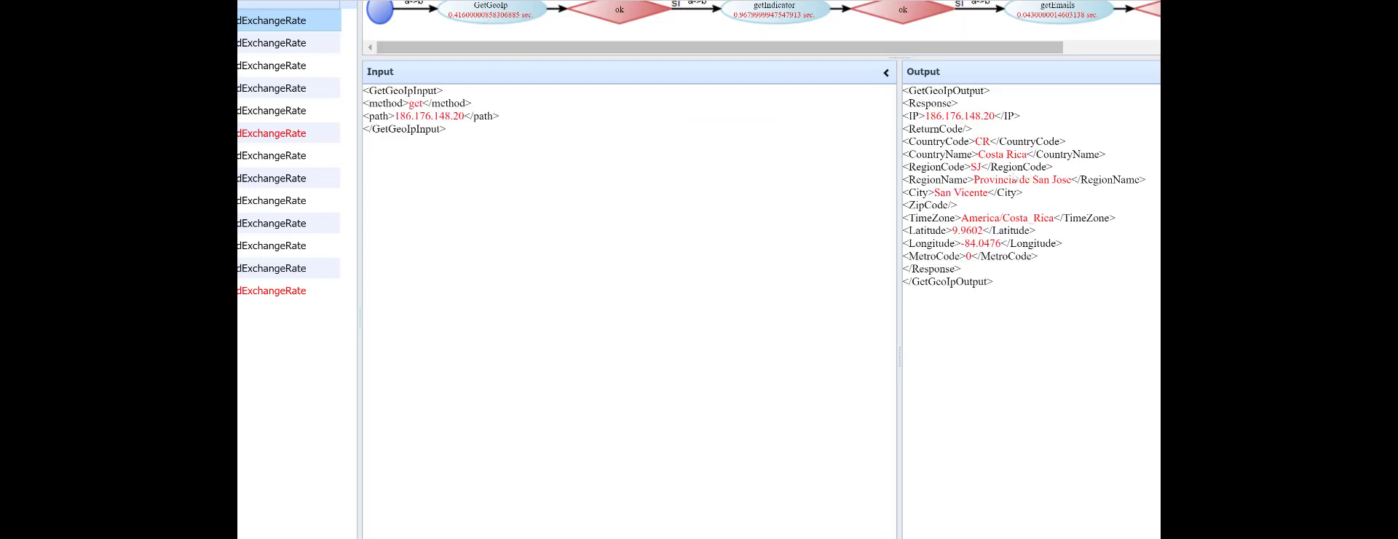
double_click(982, 142)
Step: Review the getEmails output again and follow the logged flow through the sendMail loop to its end
click(1048, 23)
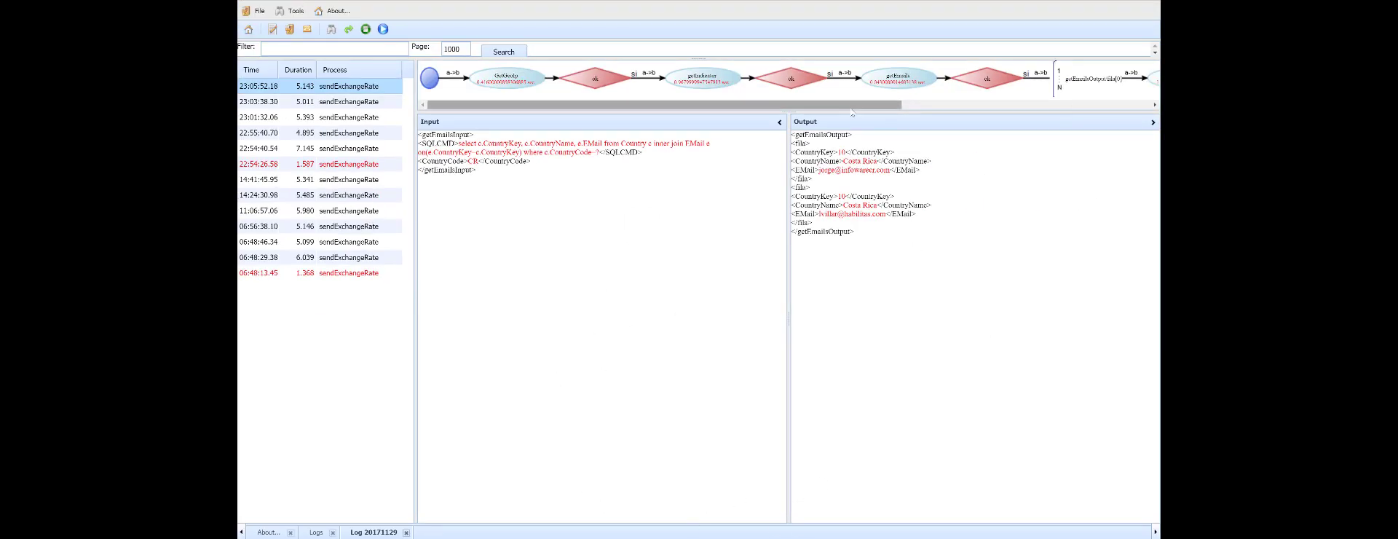
drag(861, 106, 1057, 109)
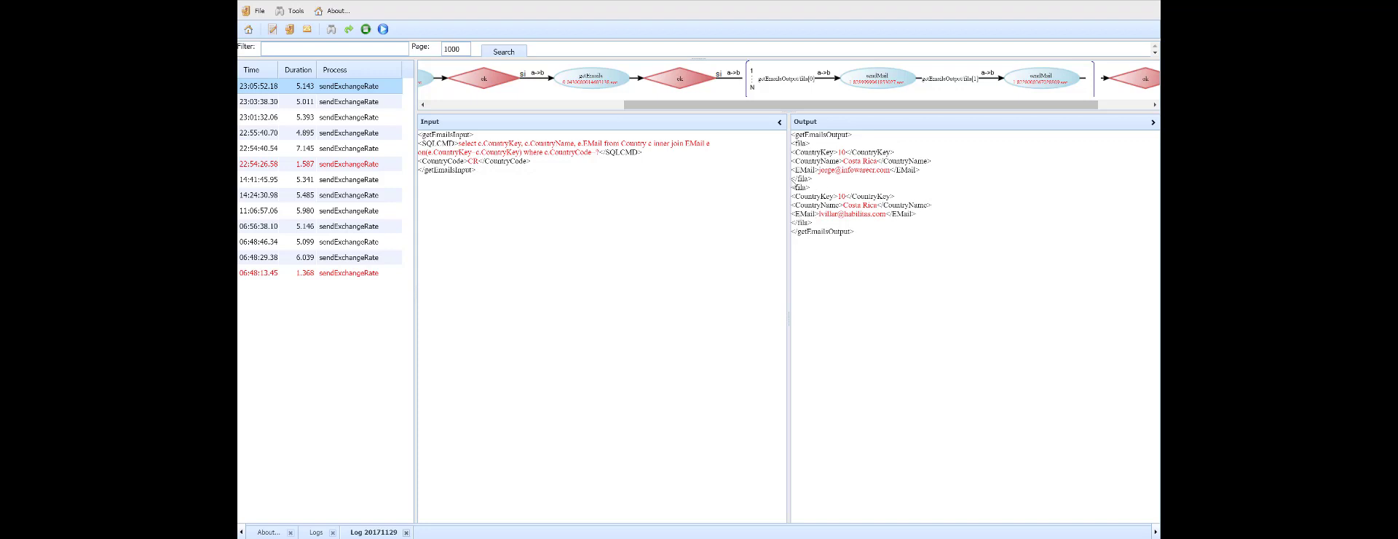
drag(967, 105, 1102, 110)
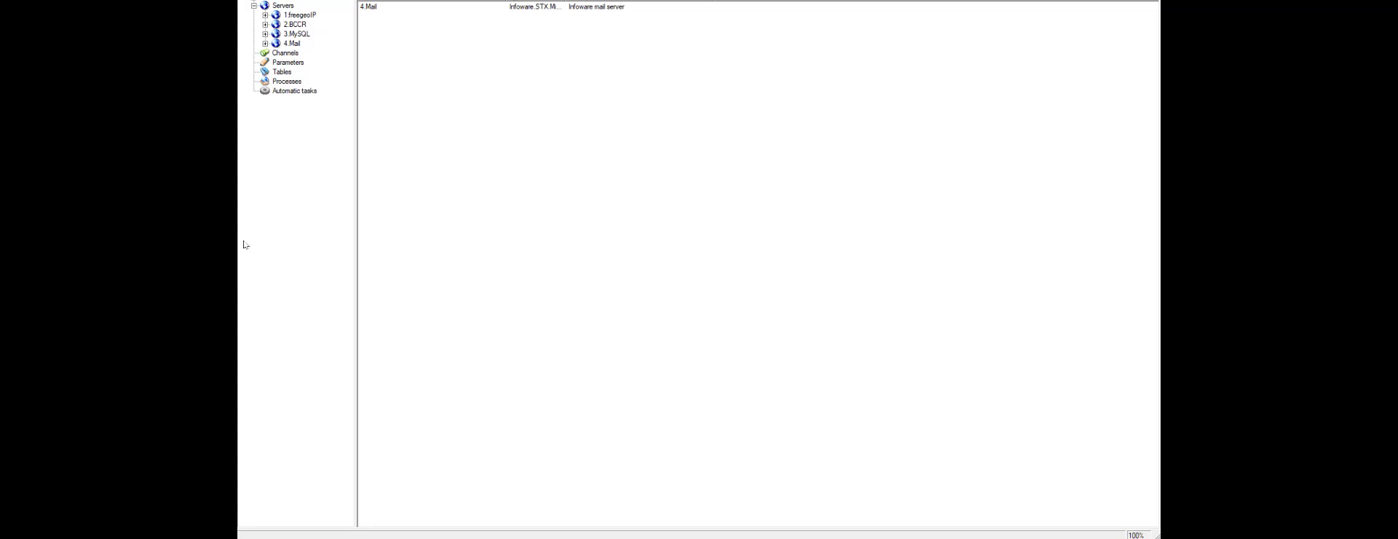
Step: Switch to STX Designer, review the server list and the 1.freegeoIP server's type and settings, and close them without changes
click(254, 6)
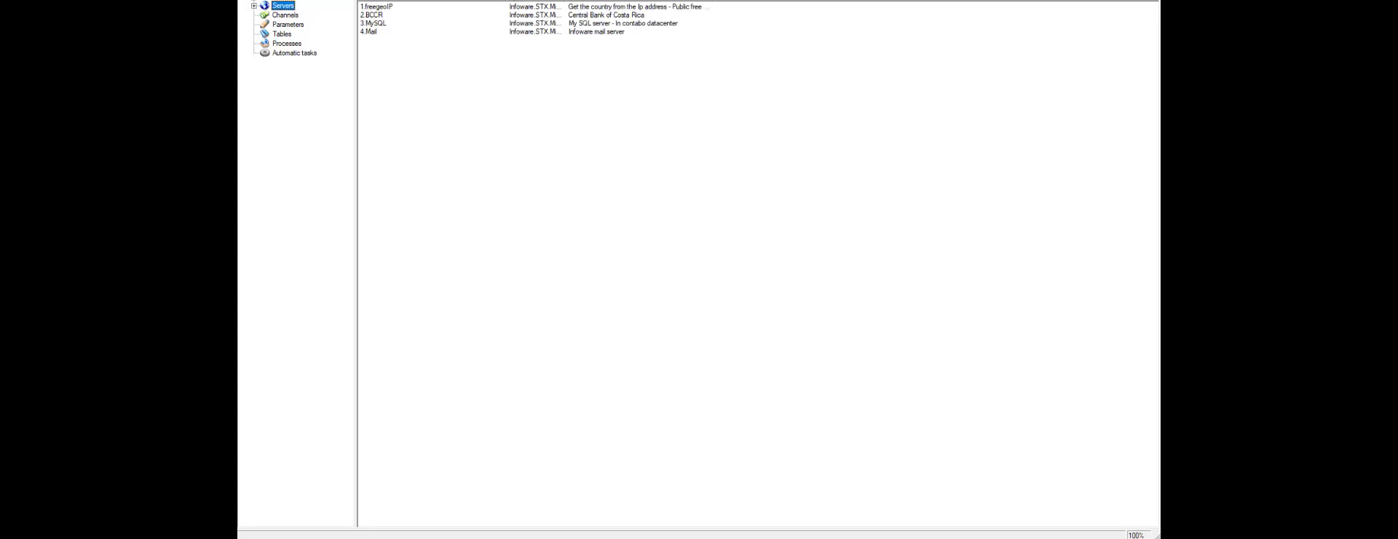
click(254, 6)
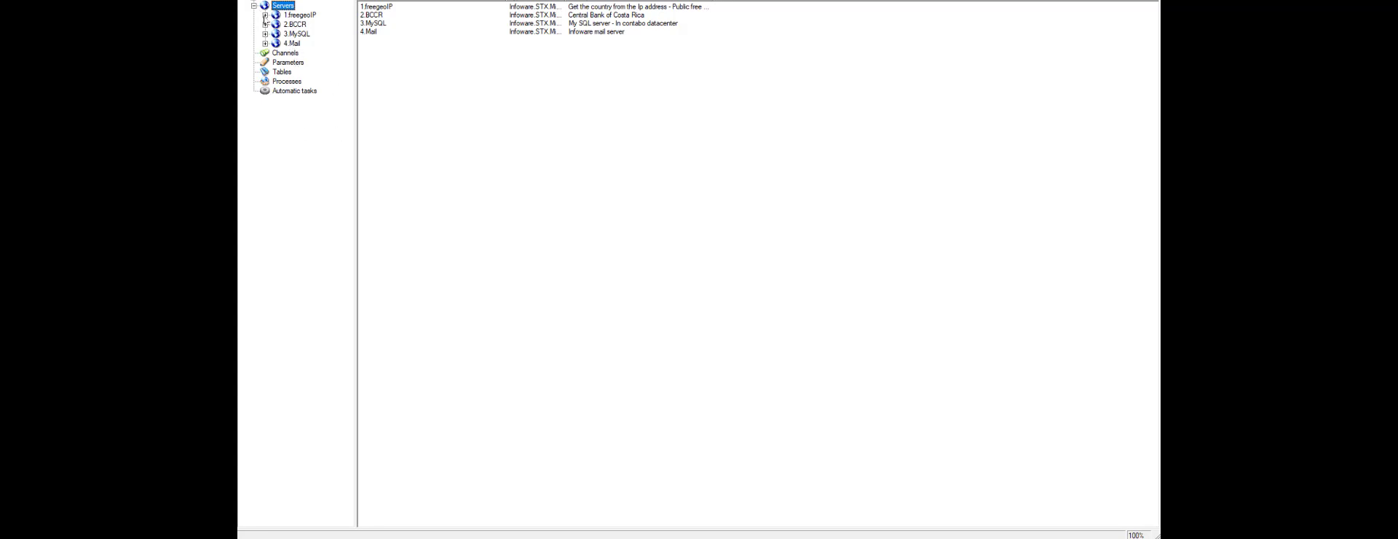
click(265, 14)
click(300, 14)
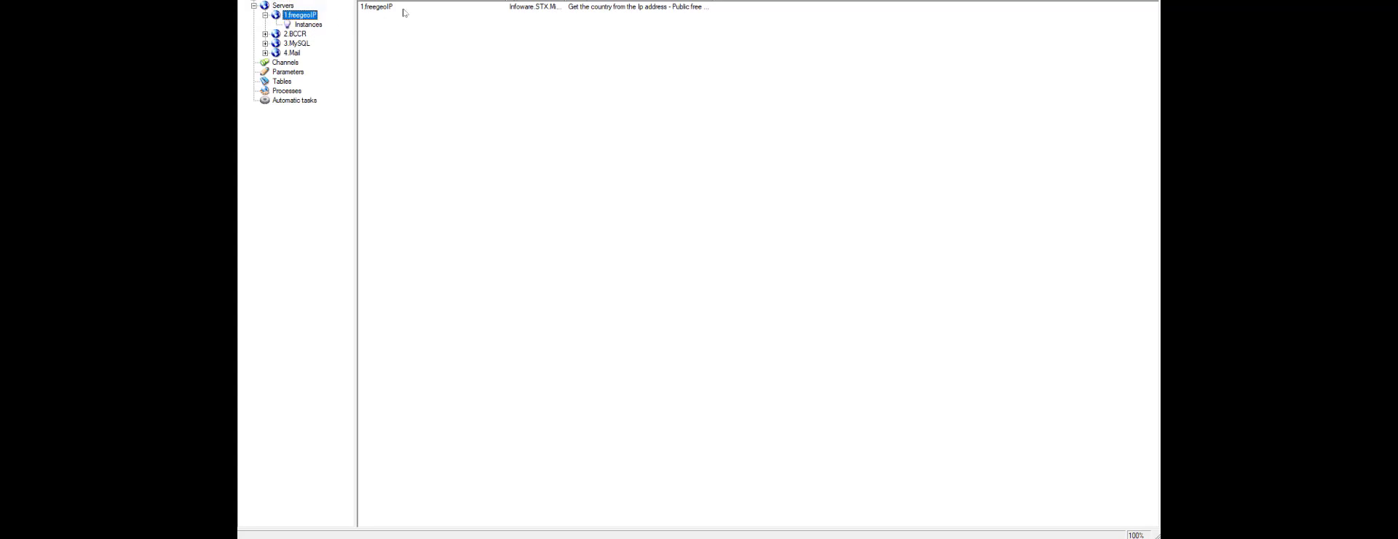
double_click(377, 6)
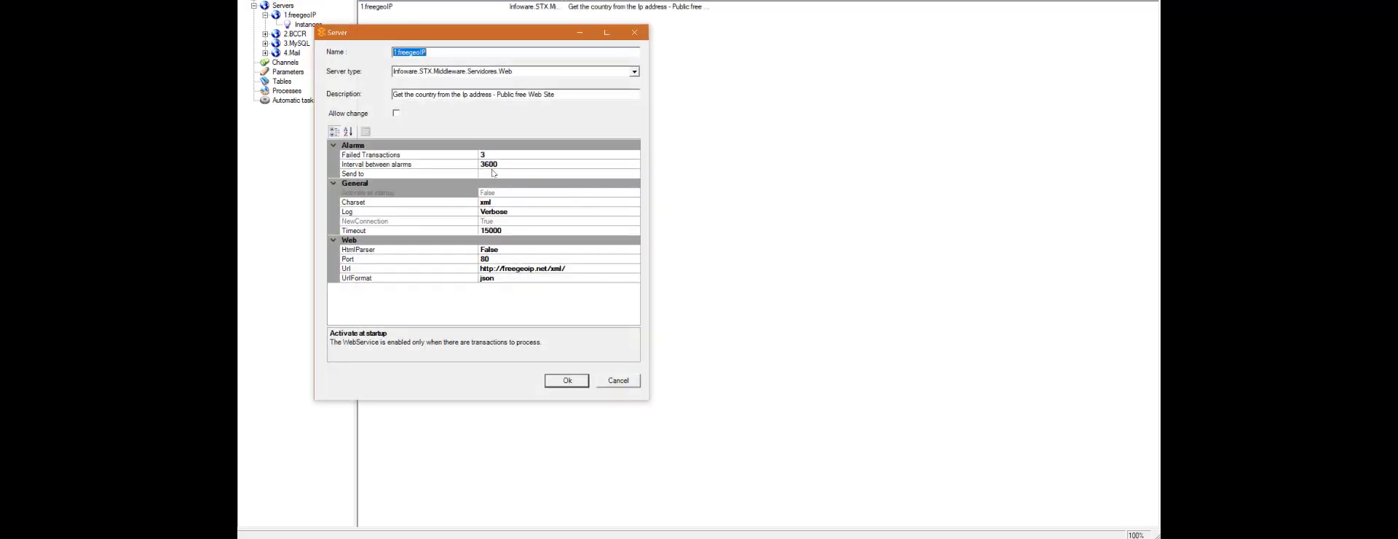
click(510, 72)
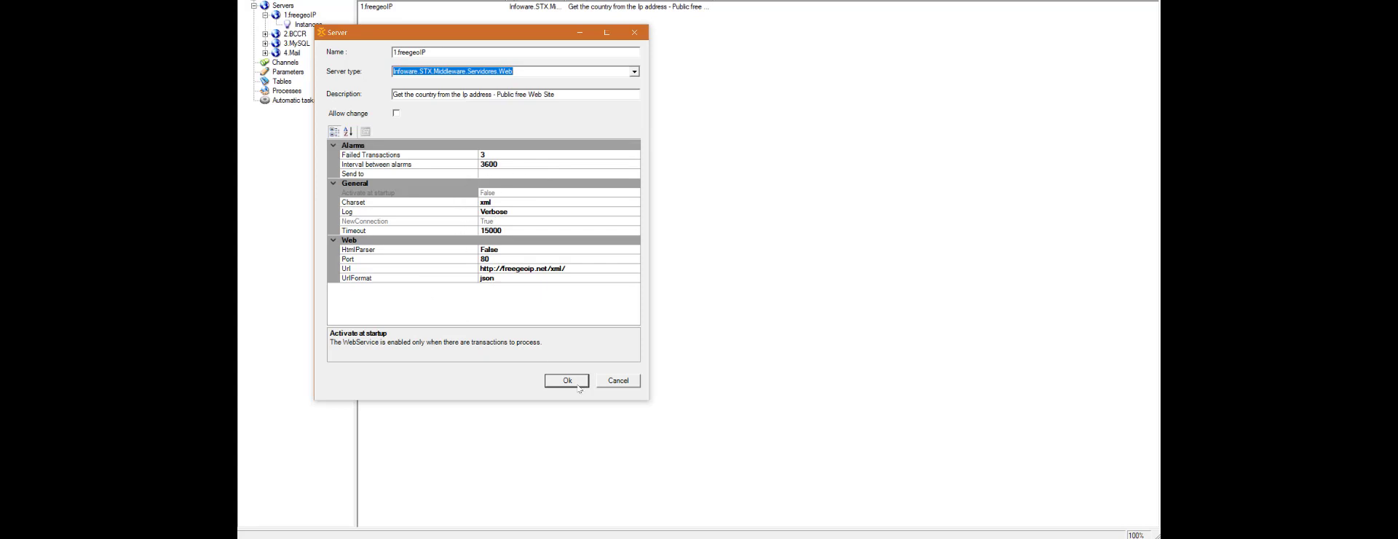
click(619, 383)
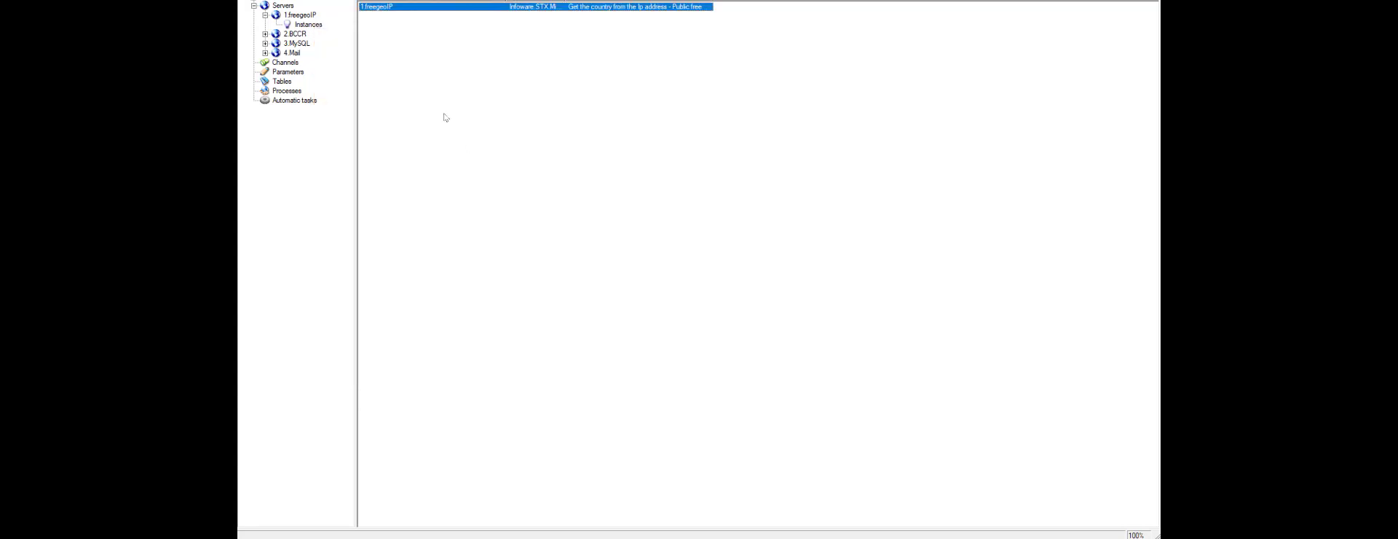
Step: Review the 2.BCCR web service server's settings and close them without changes
click(293, 34)
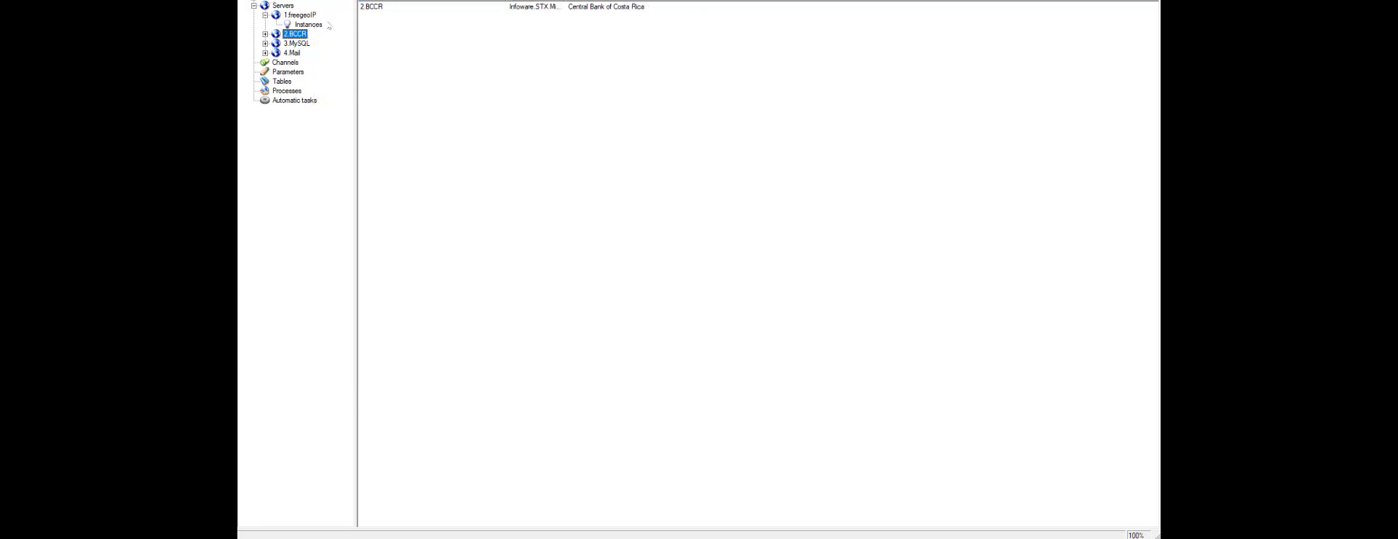
double_click(376, 9)
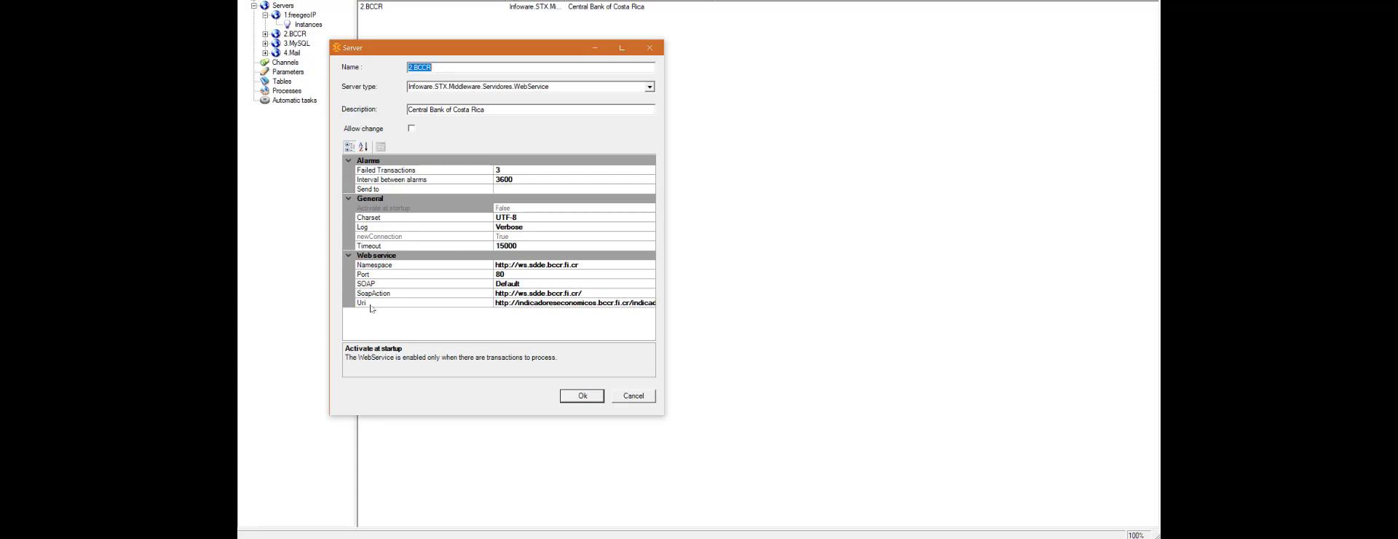
click(626, 398)
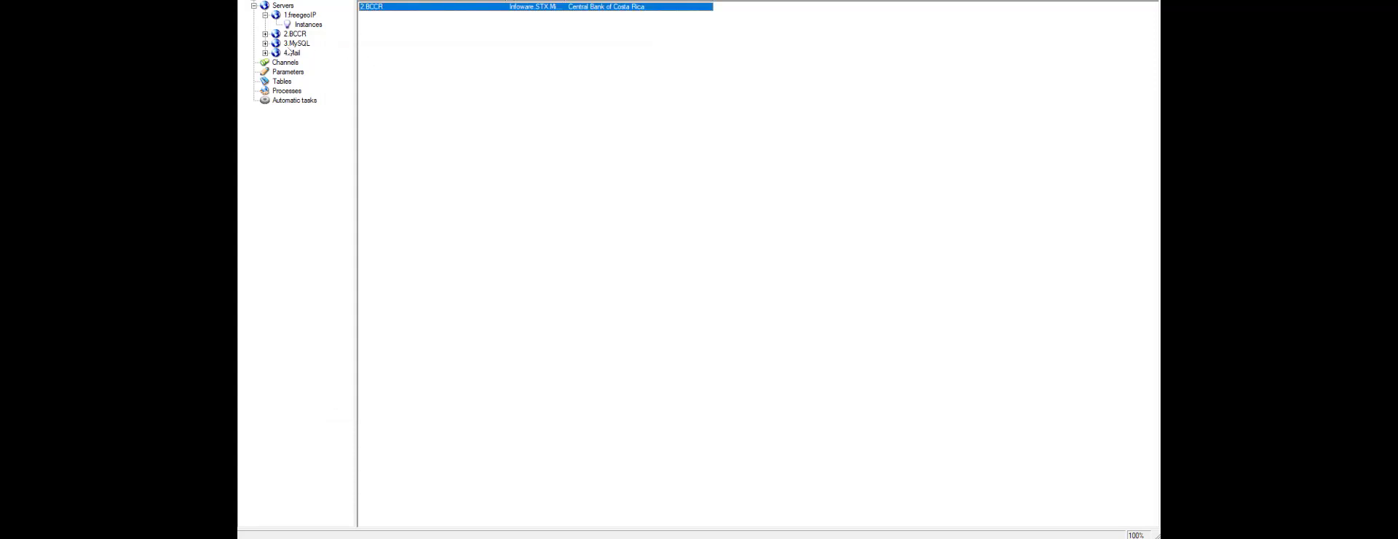
Step: Review the 3.MySQL database server's connection settings and close them without changes
click(292, 43)
double_click(378, 8)
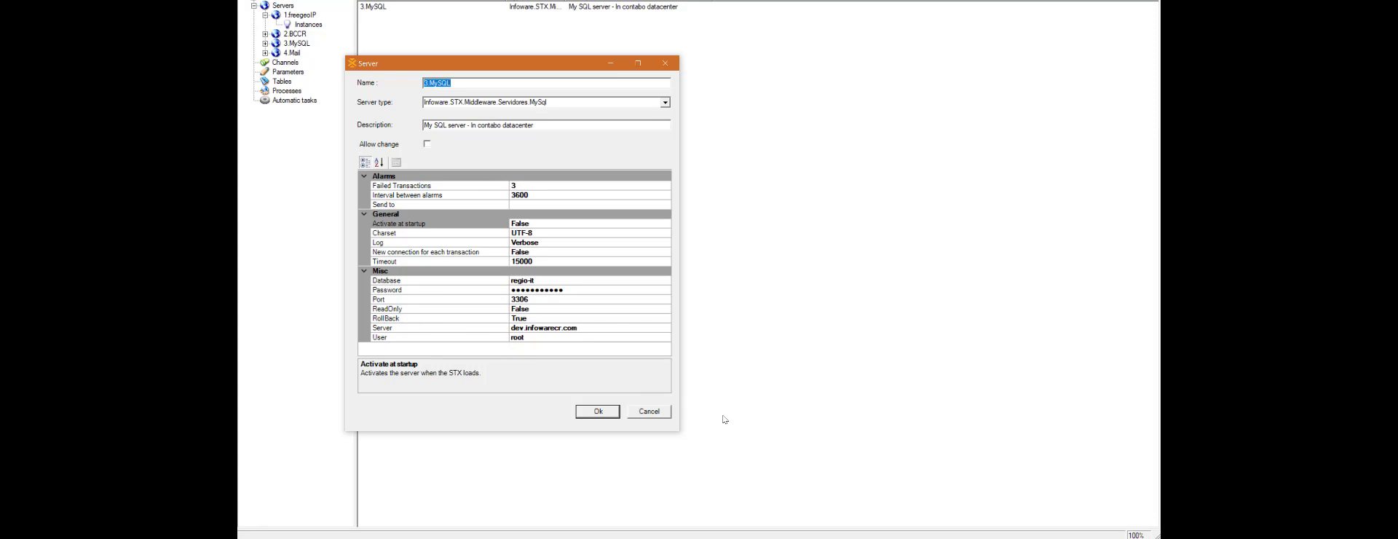
click(649, 411)
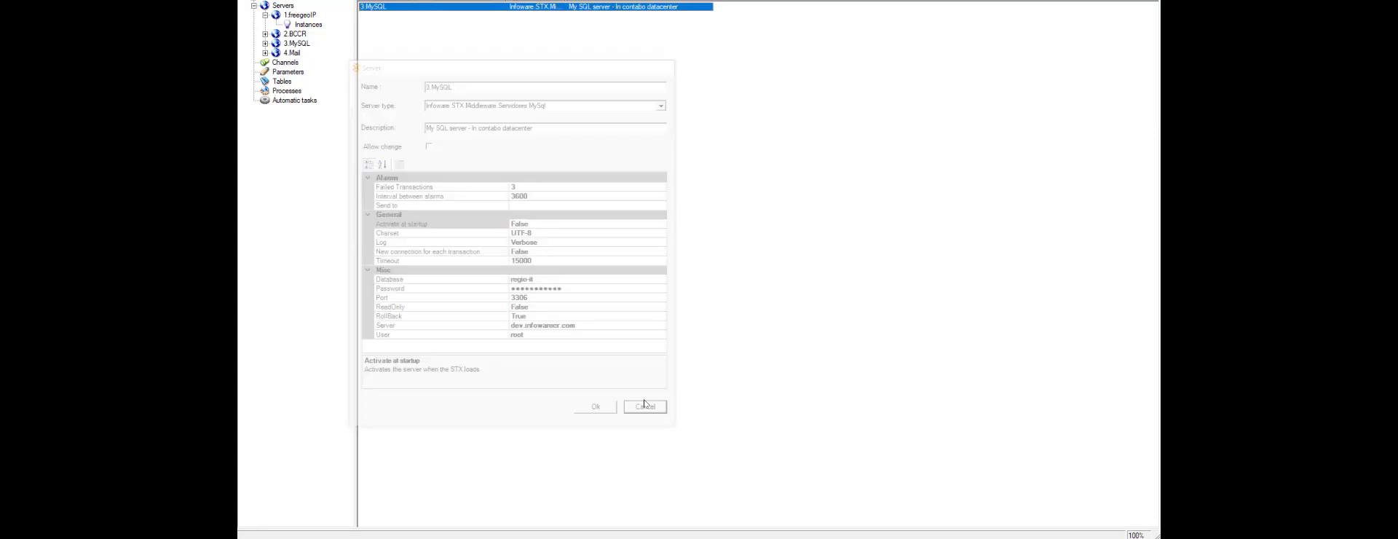
Step: Review the 4.Mail SMTP server's settings and close them without changes
click(291, 53)
double_click(371, 6)
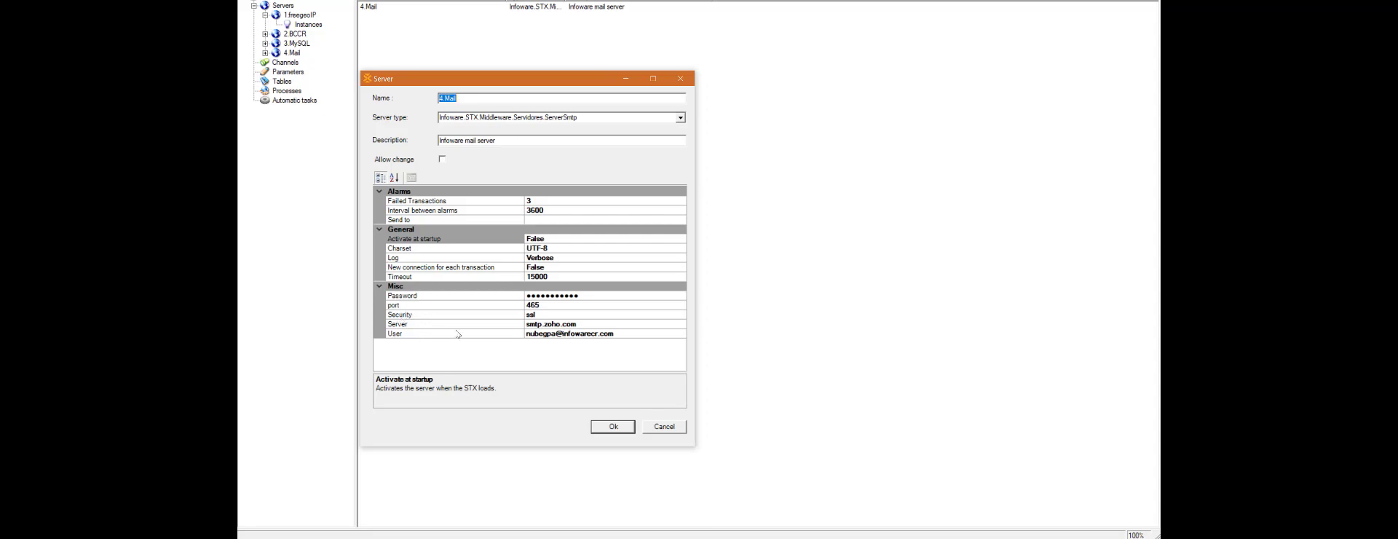
click(668, 427)
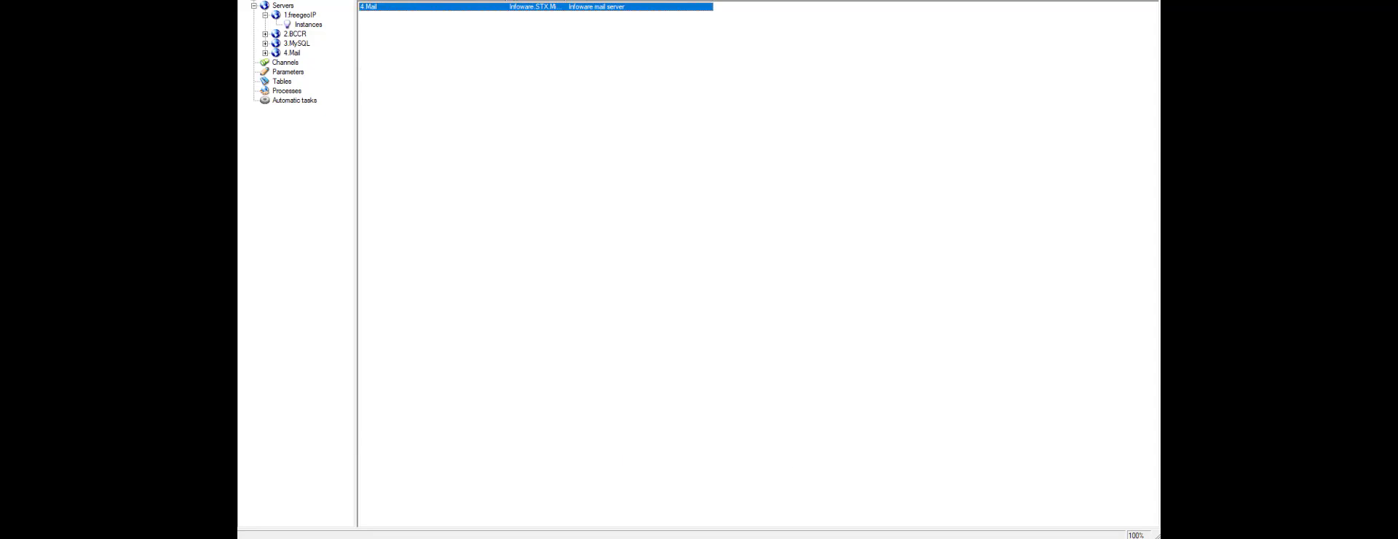
Step: Open the sendExchangeRate process diagram and compare it with the Send CRC Exchange model in Bizagi, returning to STX Designer
click(989, 523)
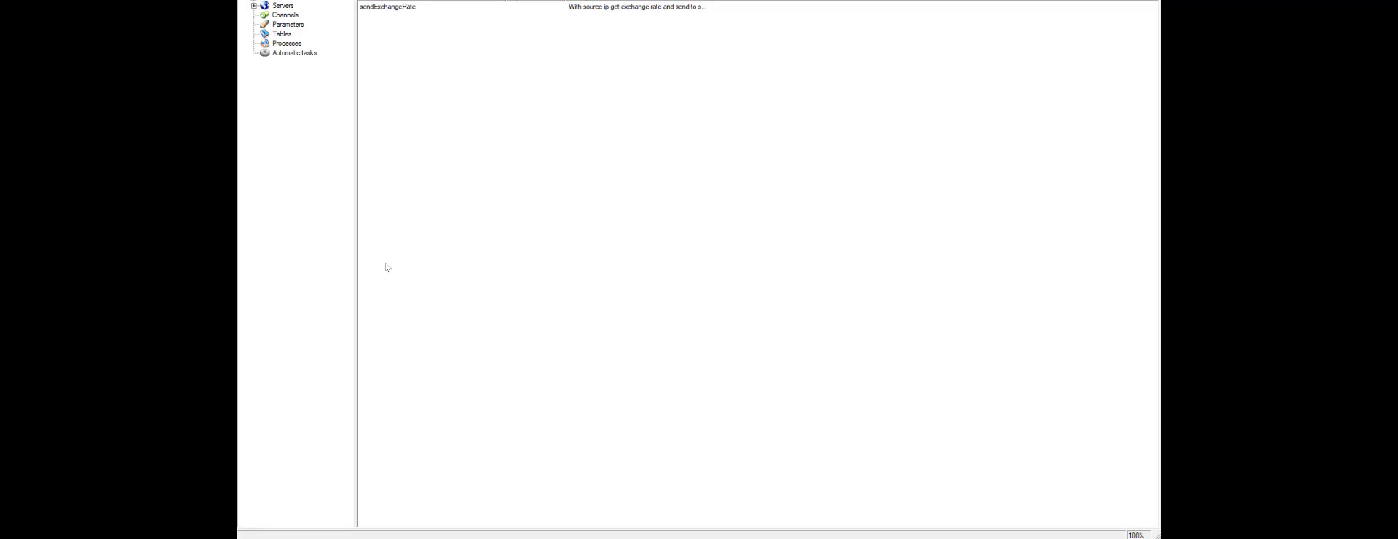
click(287, 43)
double_click(391, 9)
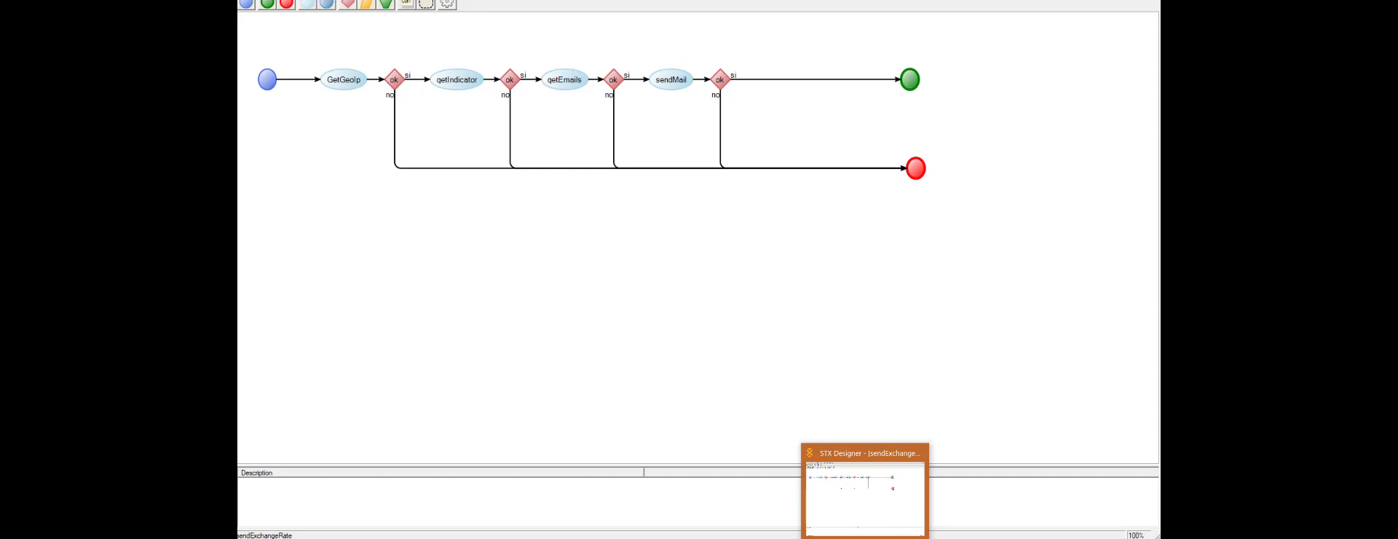
click(865, 538)
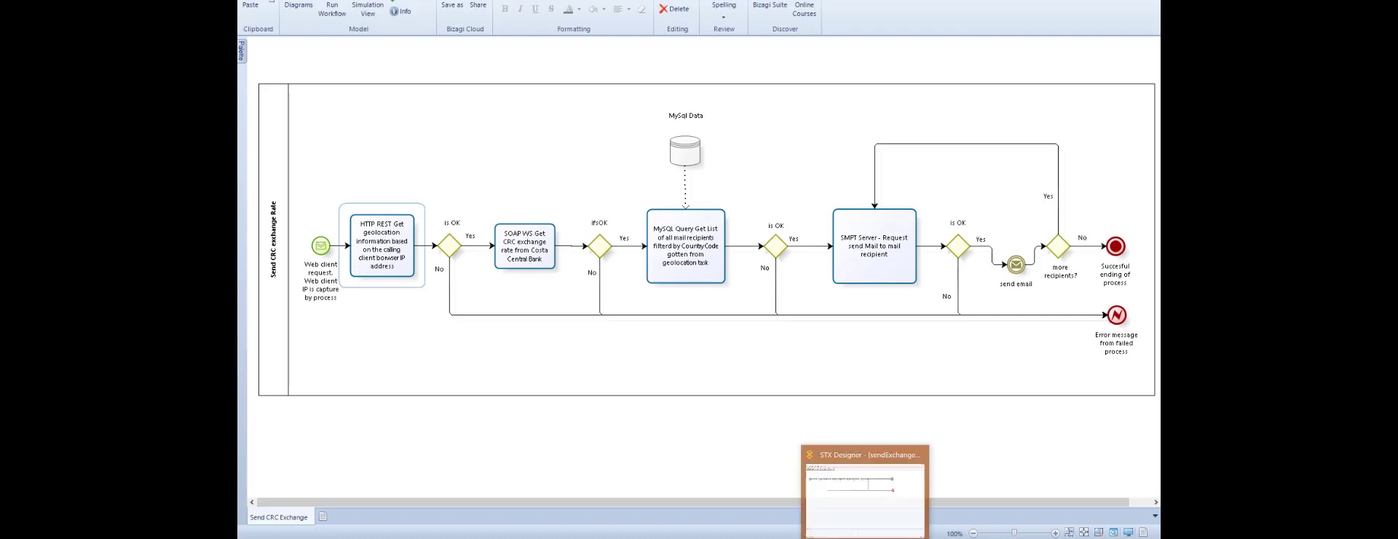
click(865, 536)
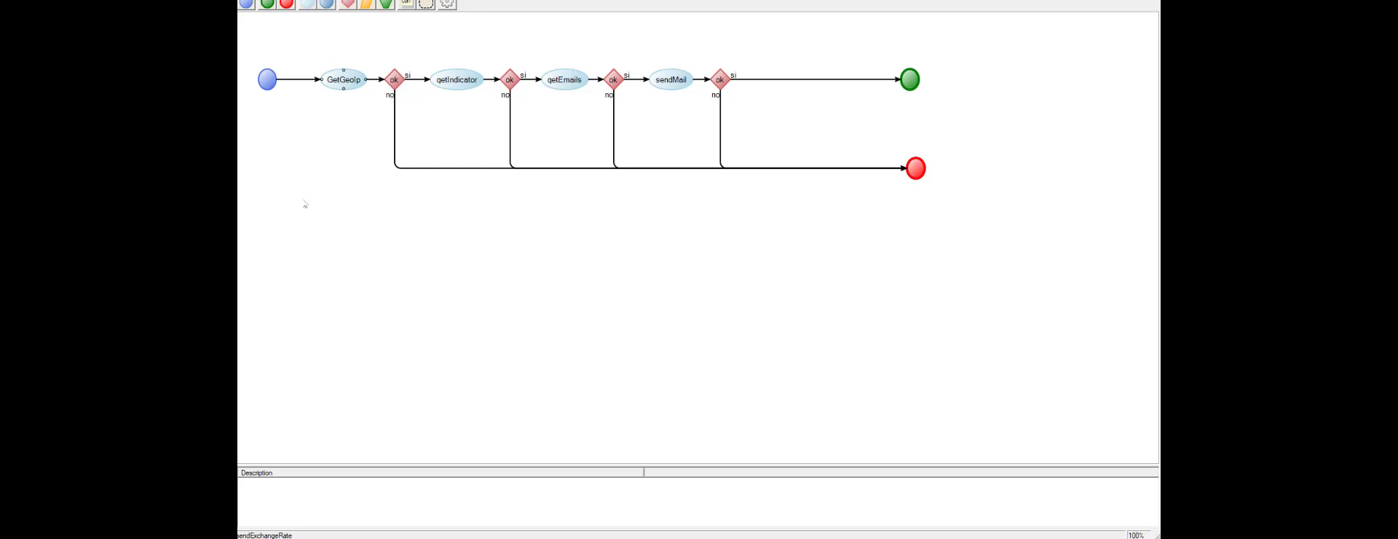
Step: Review the input fields defined on the process's start node and close them without changes
click(269, 83)
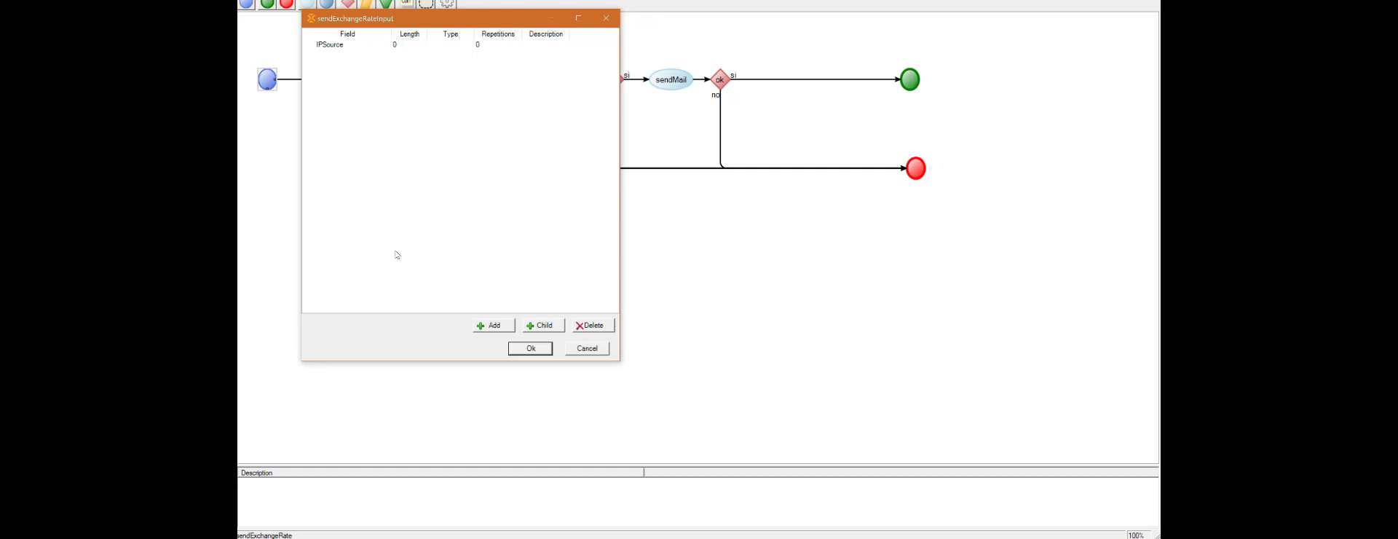
click(588, 349)
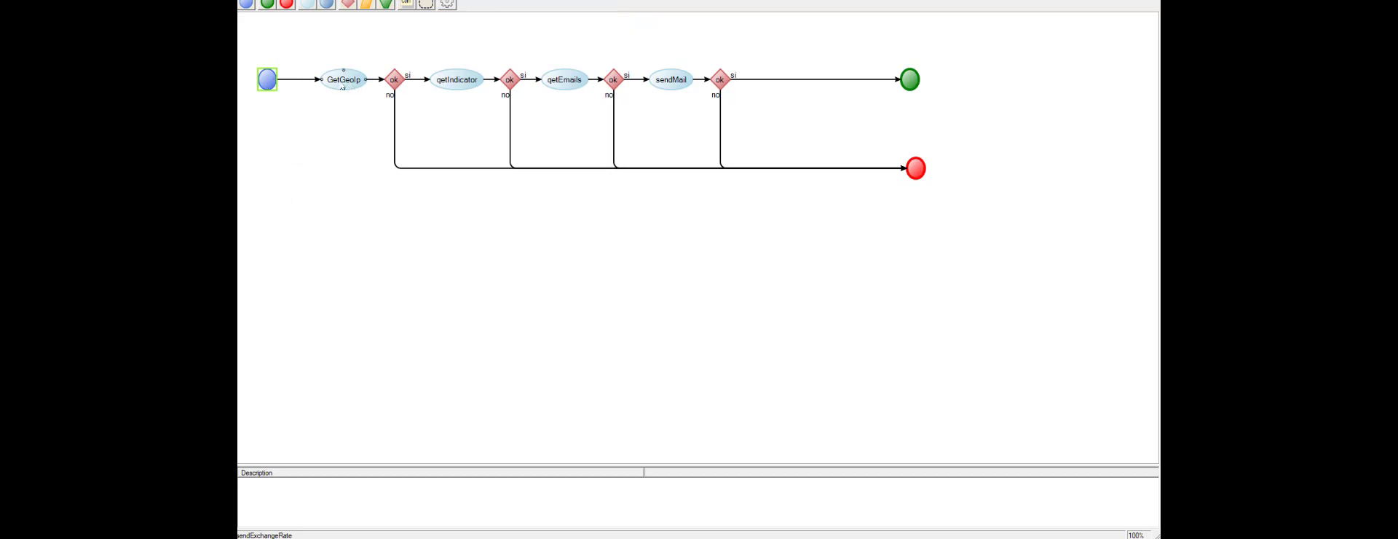
Step: Review the GetGeoIp task's assigned server and input fields, and close its settings without changes
double_click(344, 80)
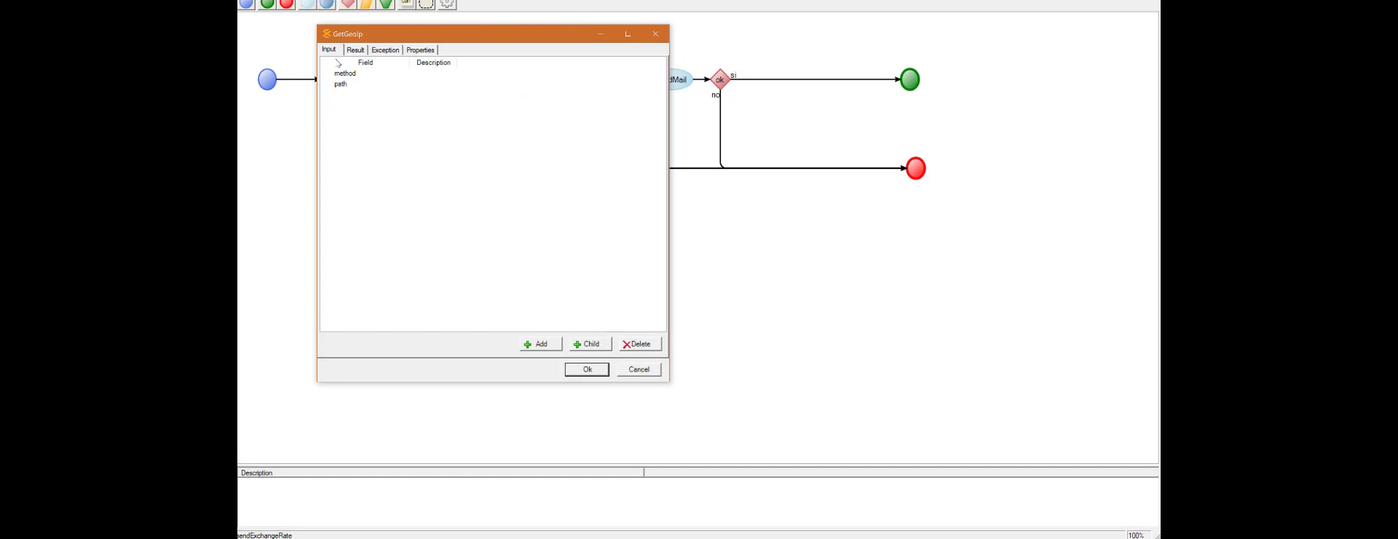
click(421, 51)
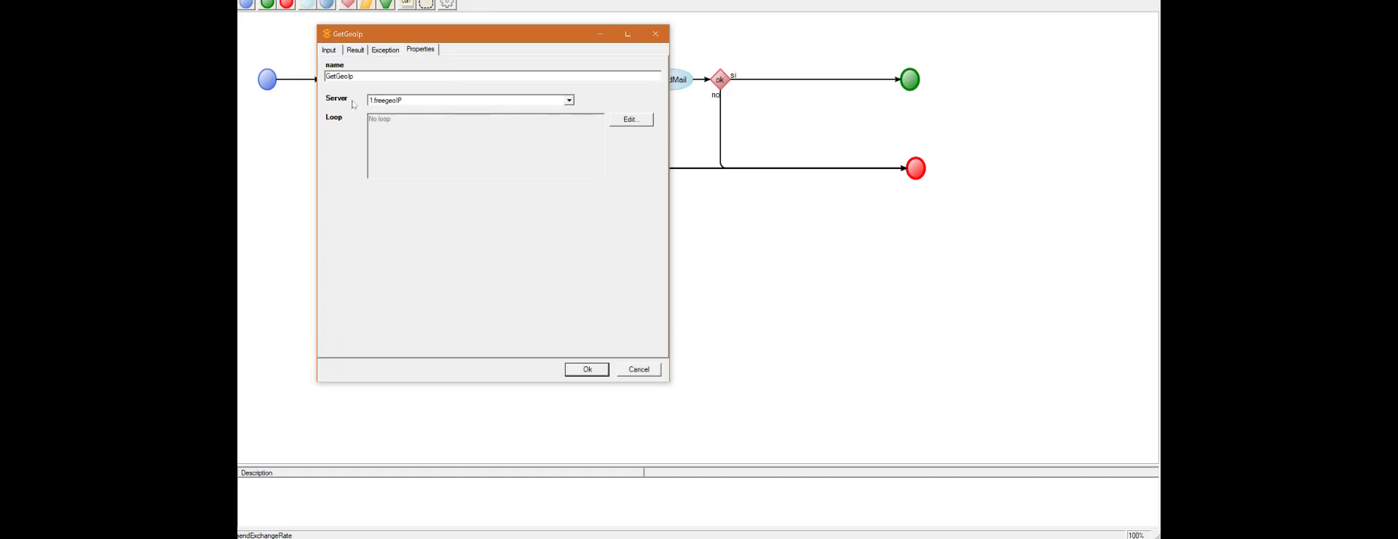
key(BackSpace)
key(BackSpace)
click(330, 50)
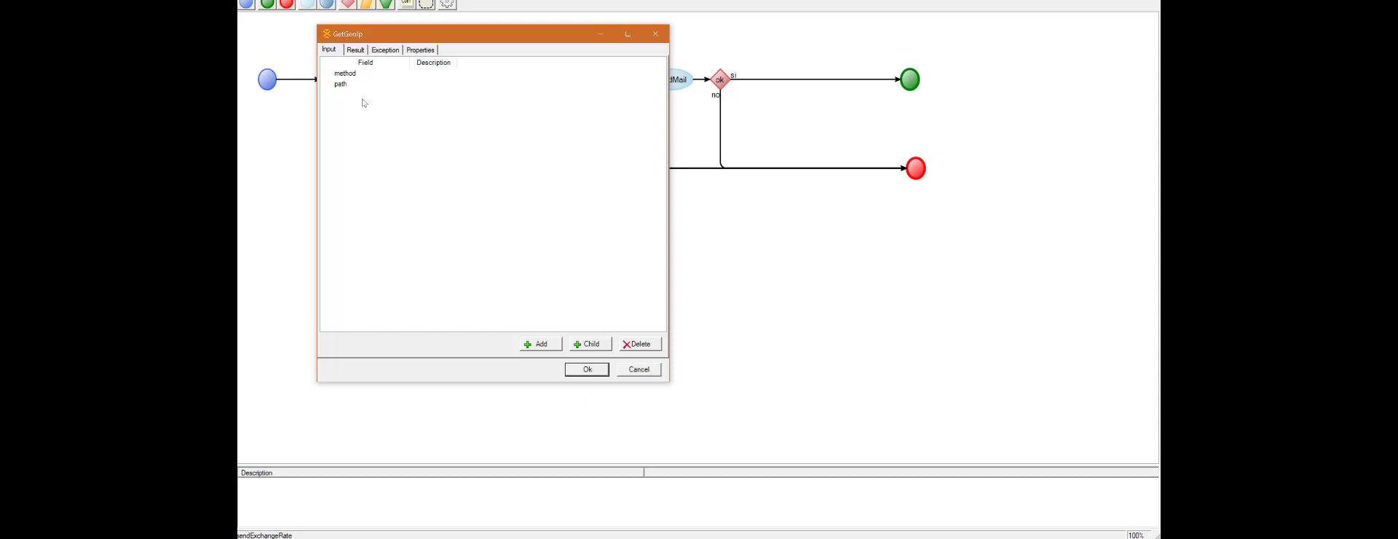
click(639, 372)
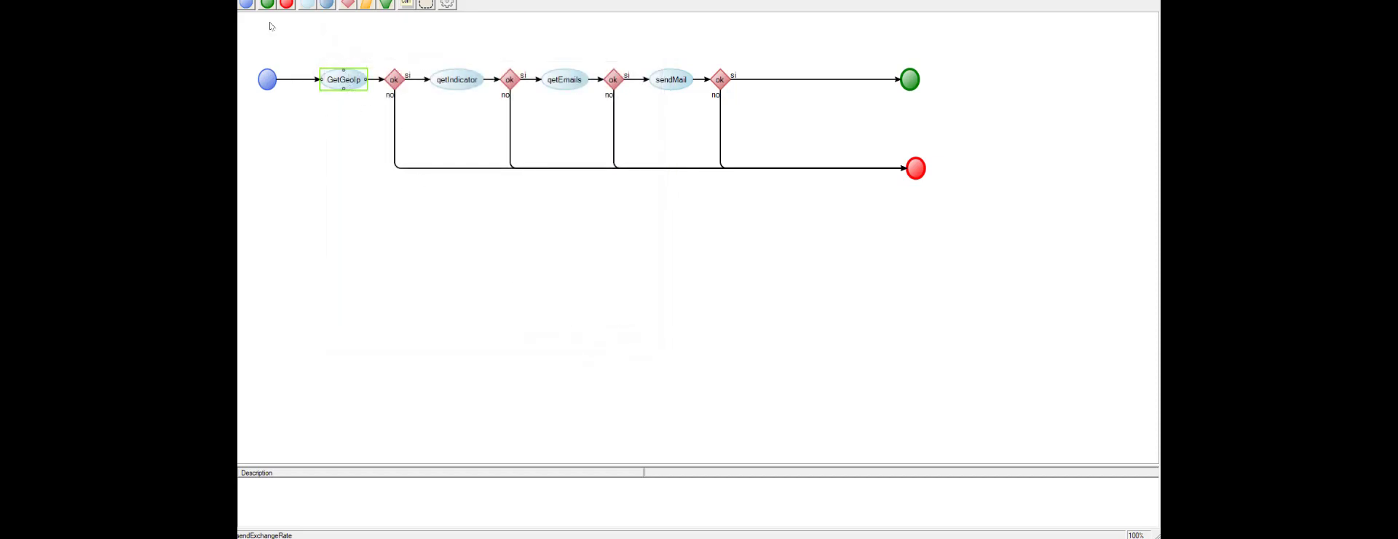
Step: Inspect how sendExchangeRateInput's IPSource maps to the GetGeoIp path on the connector from the start node, leaving without saving
click(296, 80)
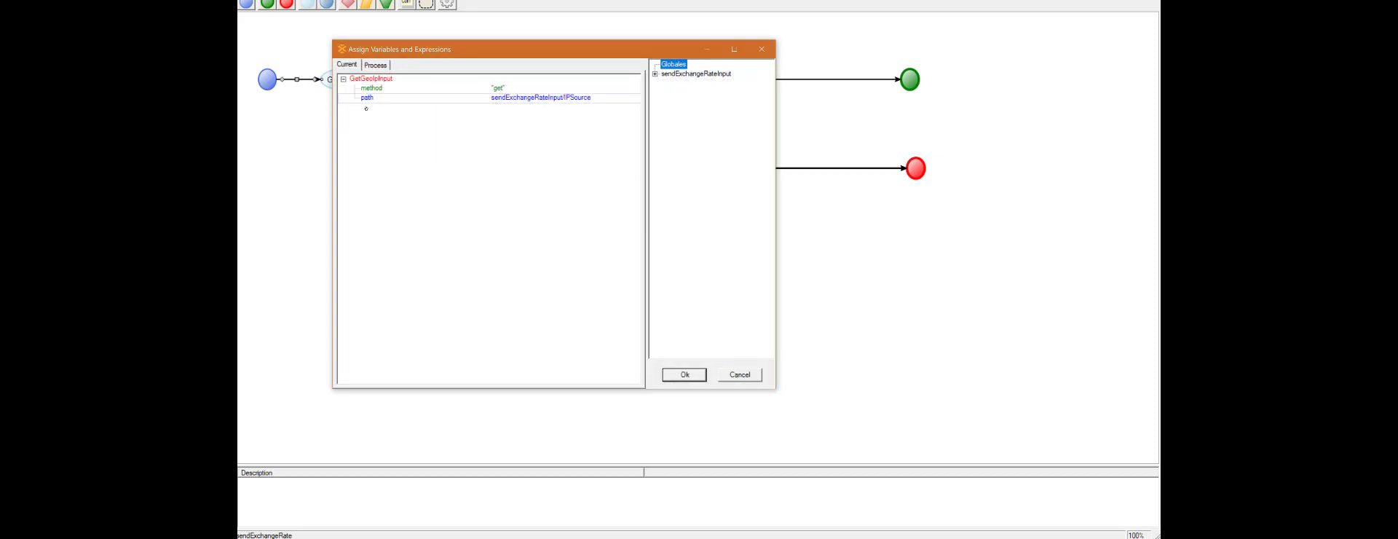
click(655, 74)
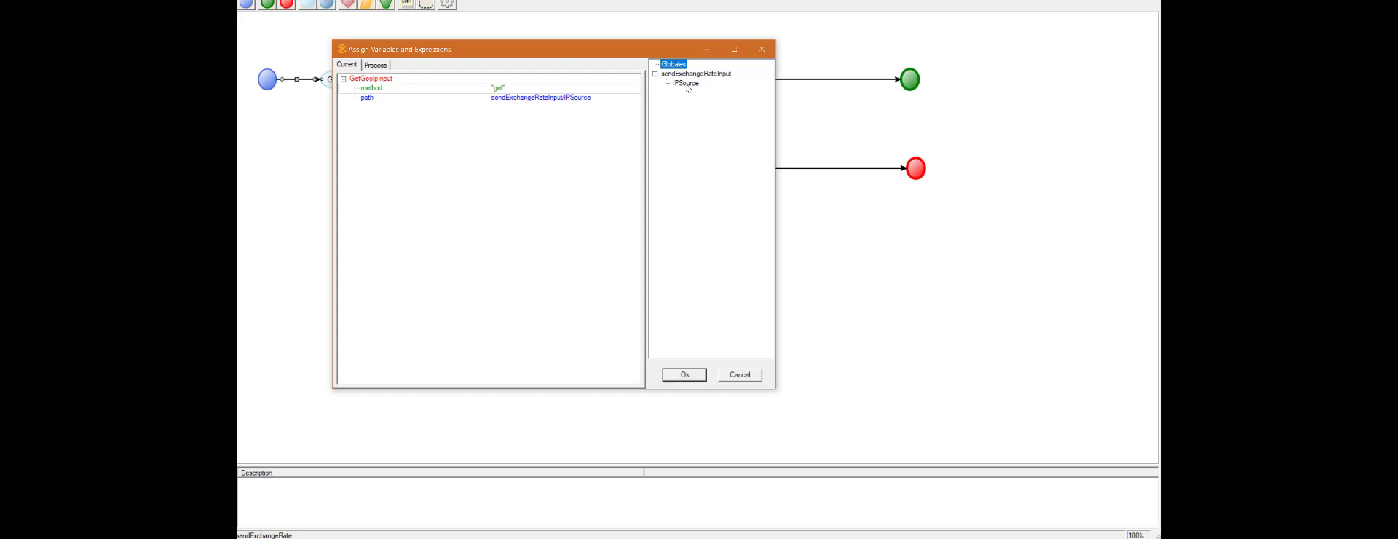
drag(685, 85, 546, 104)
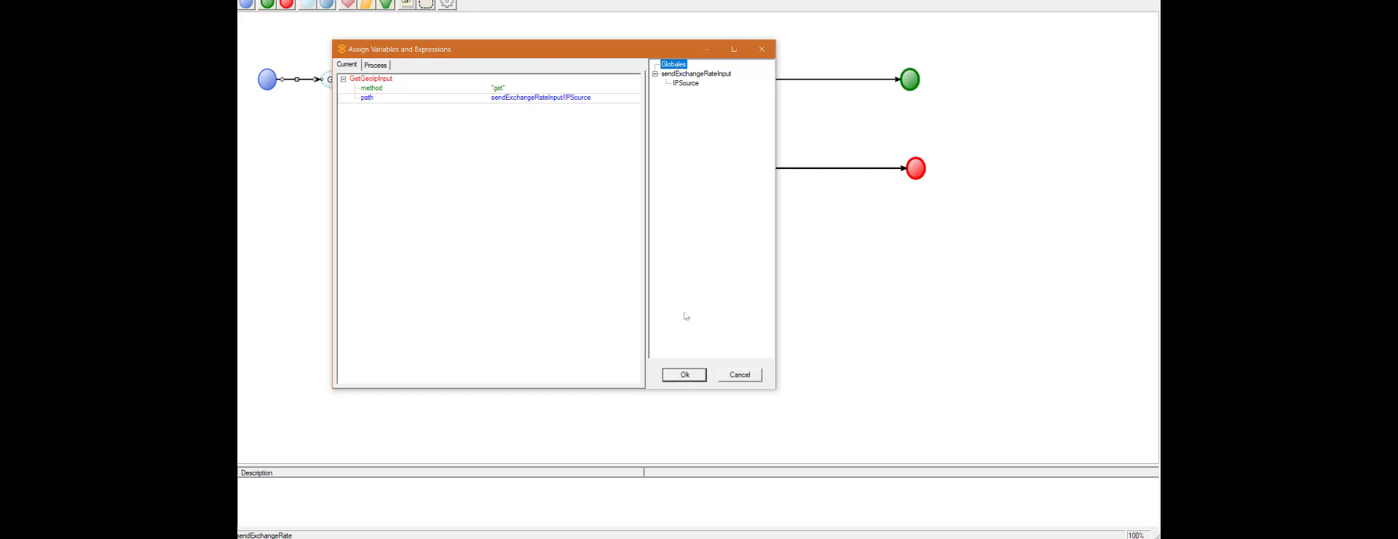
click(726, 376)
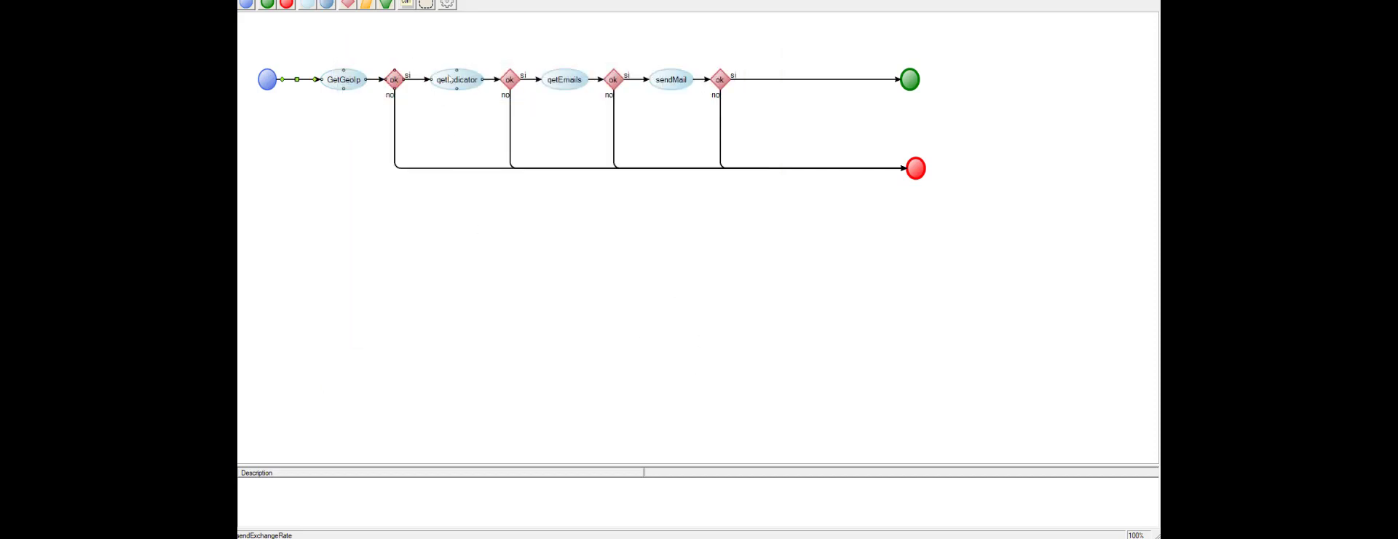
Step: Open the GetGeoIp task's result fields and expand the Response structure
double_click(343, 80)
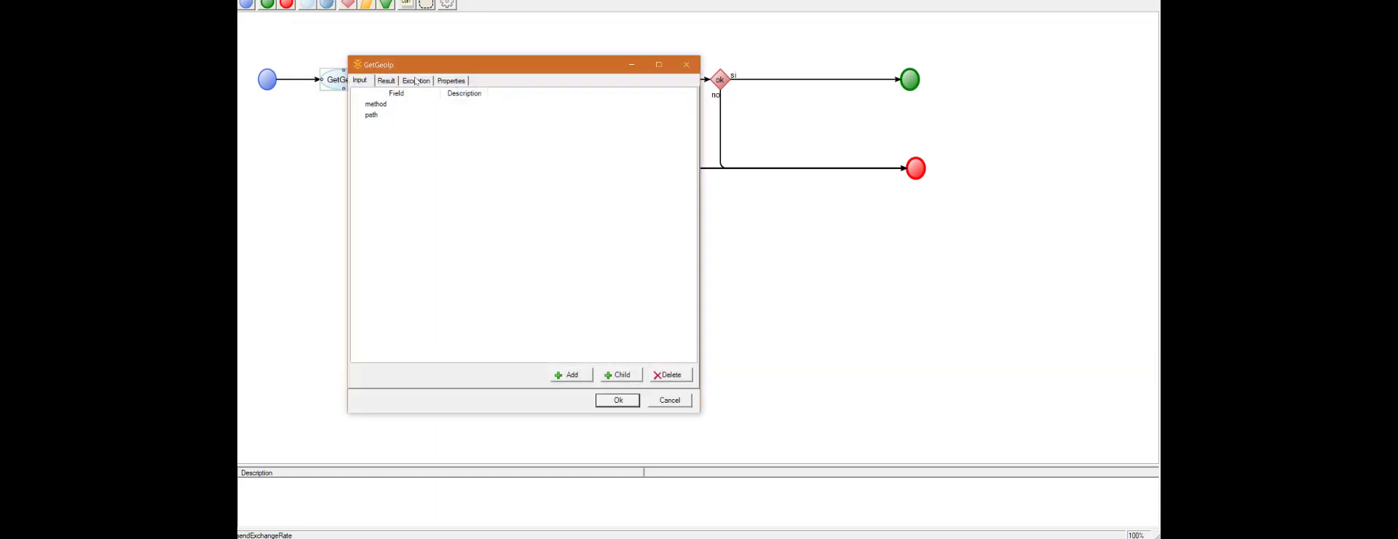
click(387, 81)
double_click(357, 105)
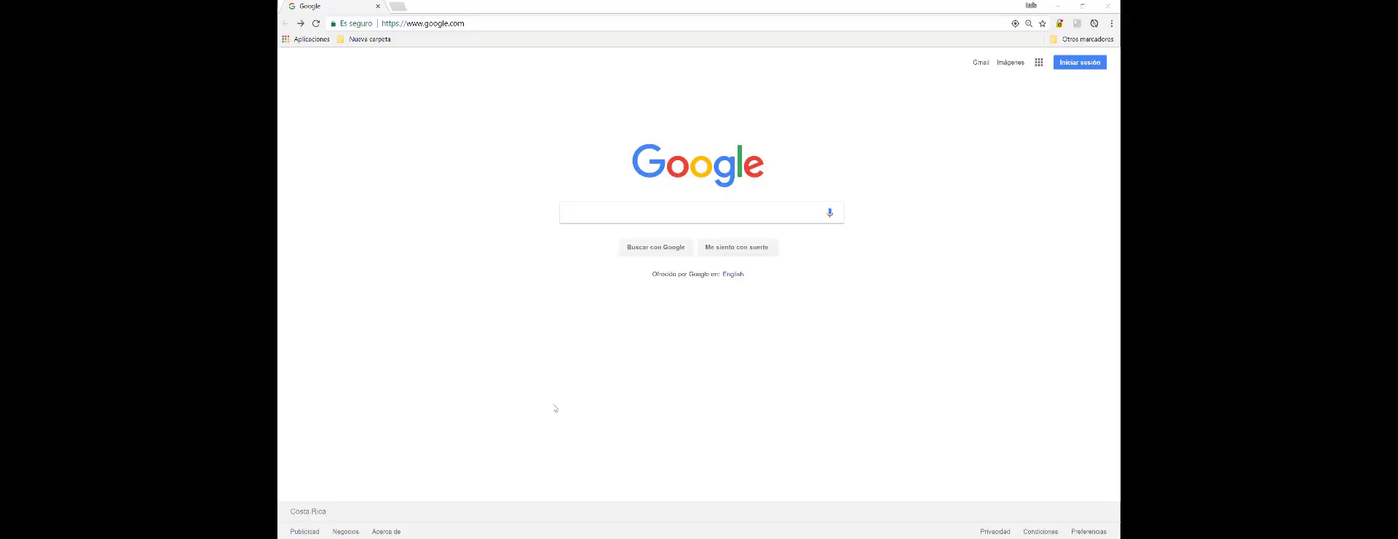
click(496, 24)
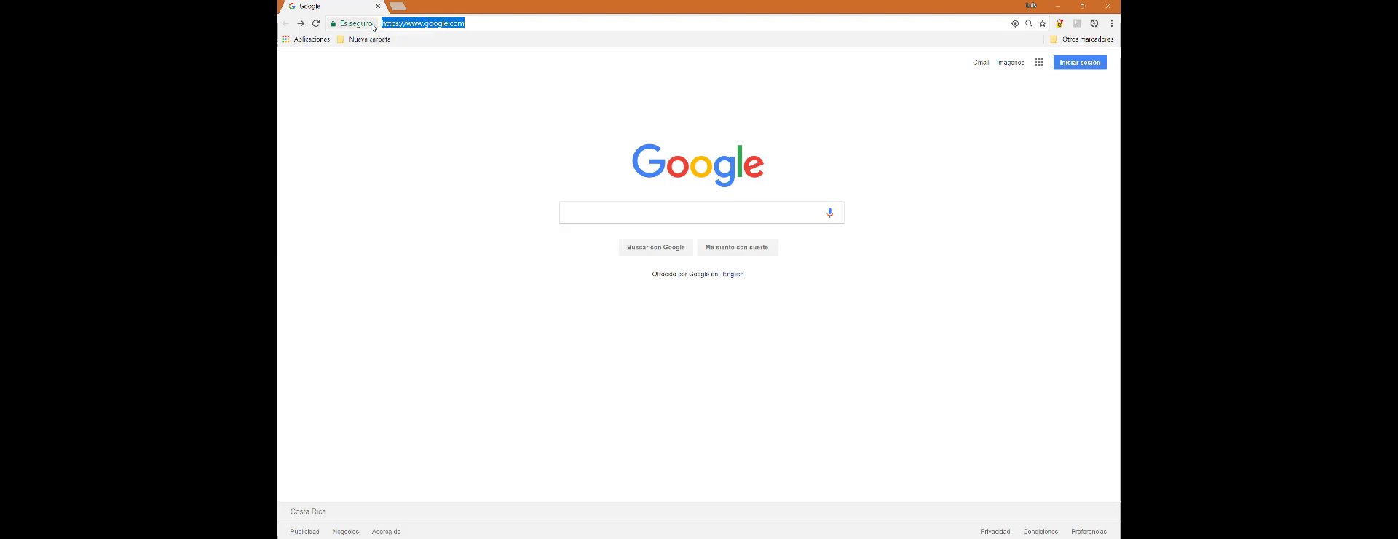
text(http://freegeoip.net/xml/)
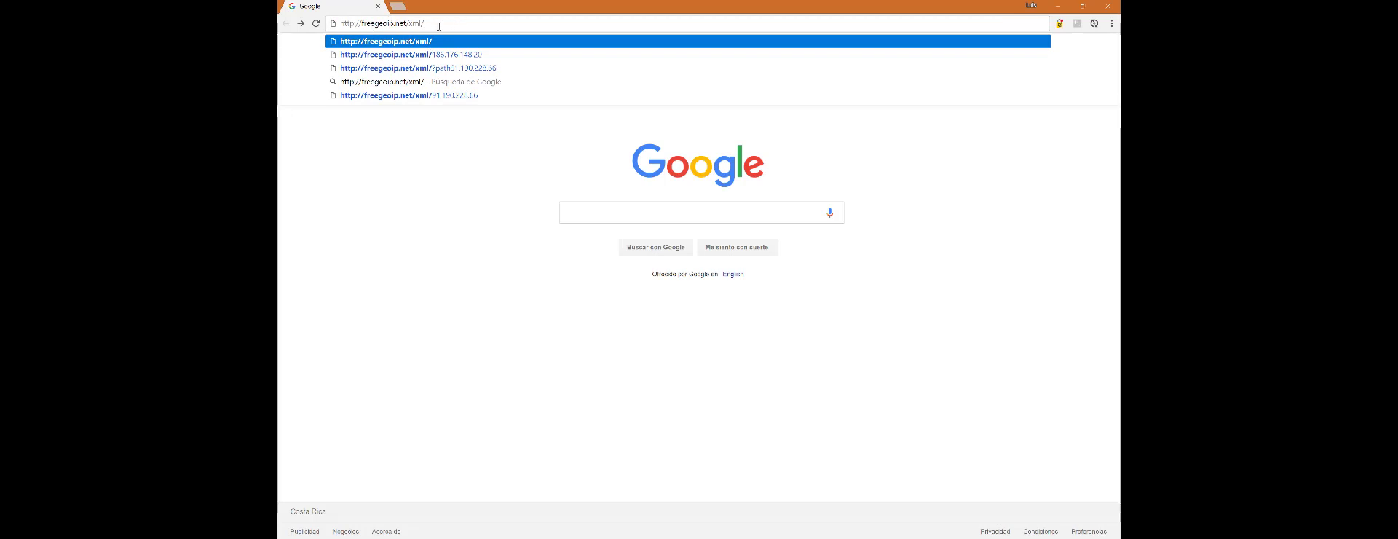
key(Return)
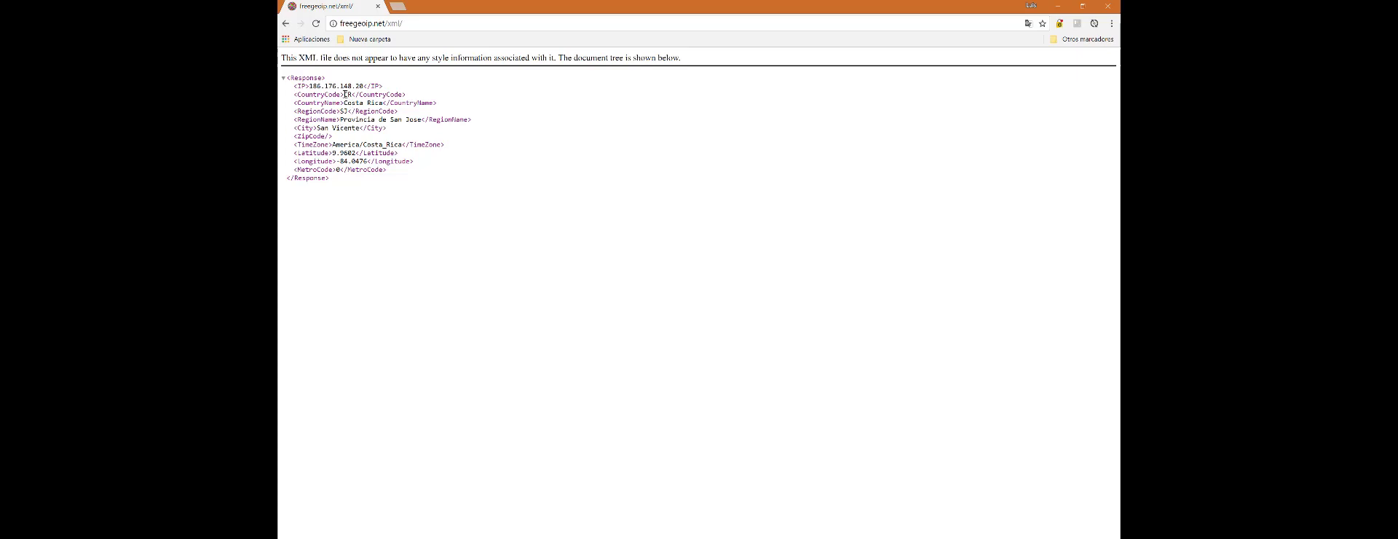
drag(341, 95, 352, 86)
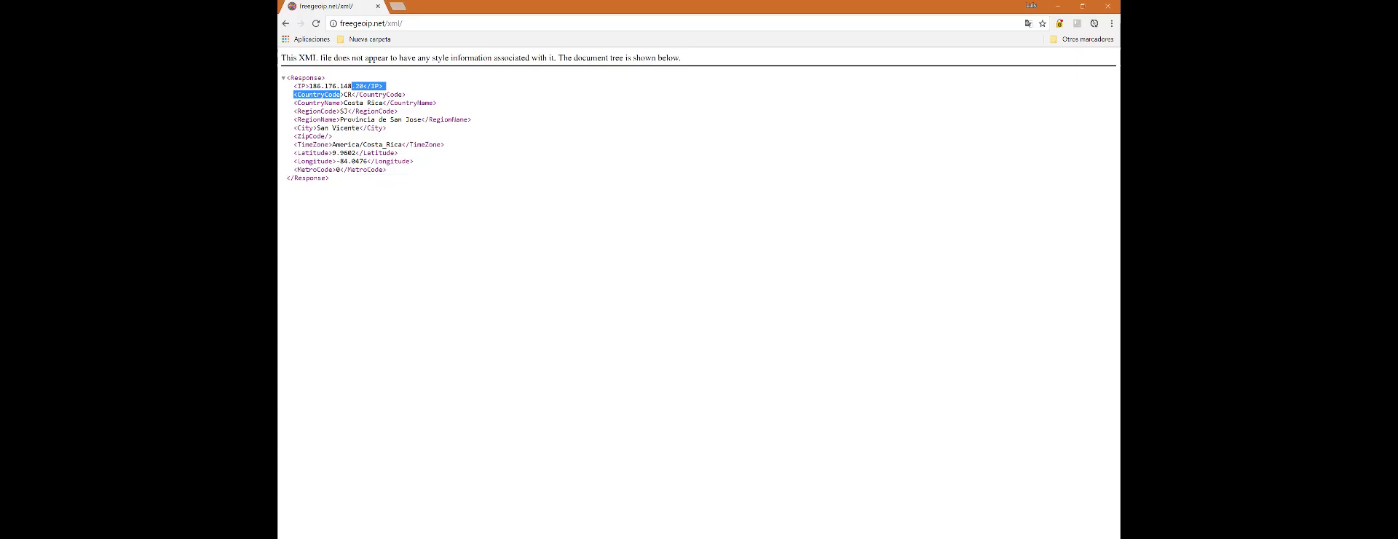
Step: Return to STX Designer, compare GetGeoIp's result fields, review its exception Fault structure and close the task without changes
key(alt+Tab)
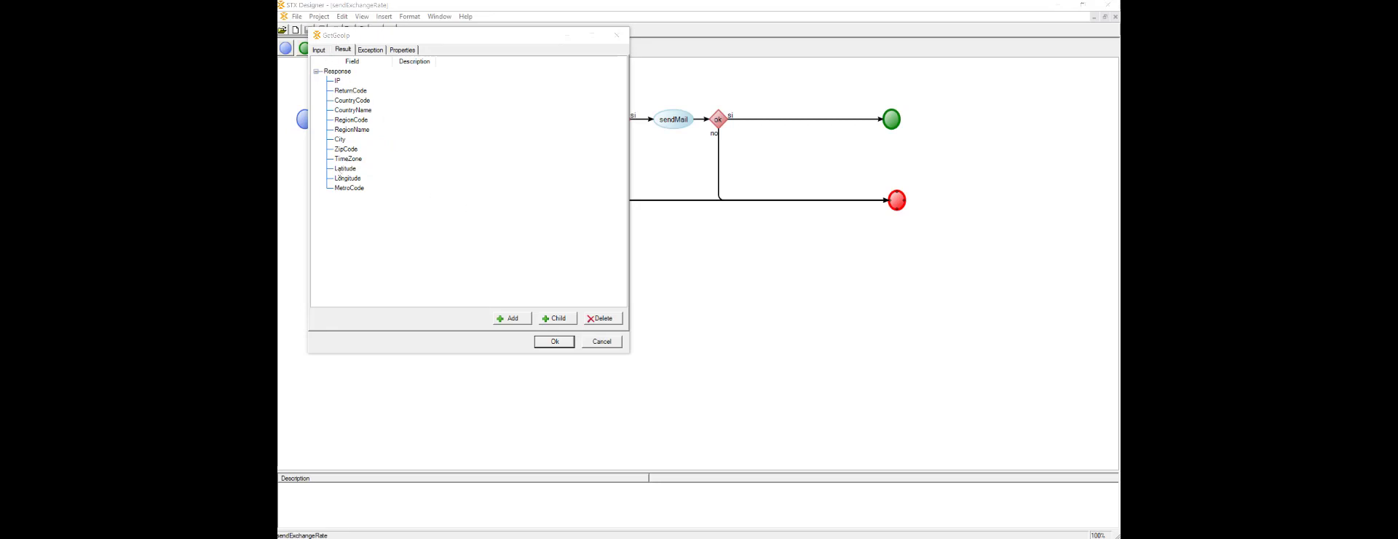
click(319, 49)
click(343, 49)
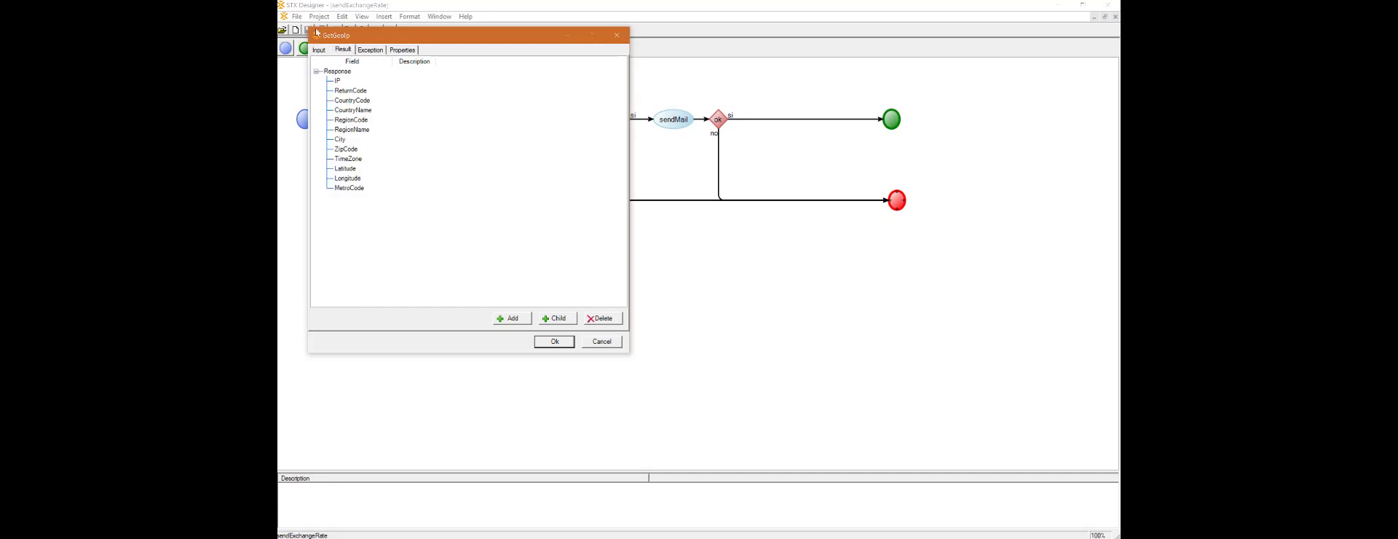
click(370, 50)
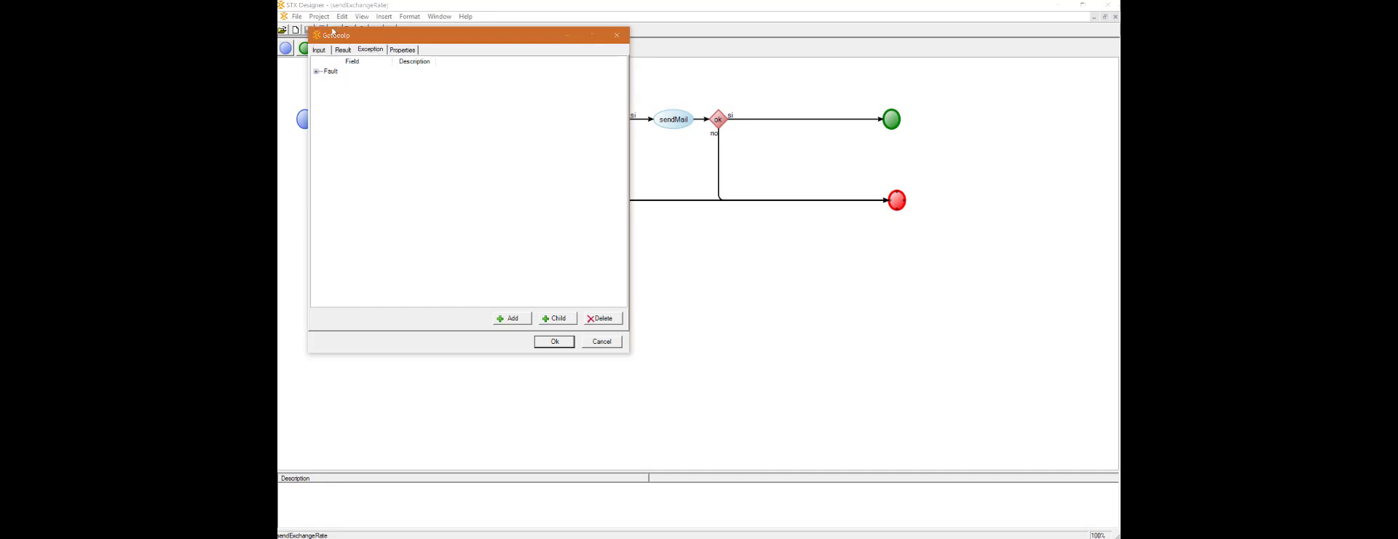
click(316, 71)
click(600, 345)
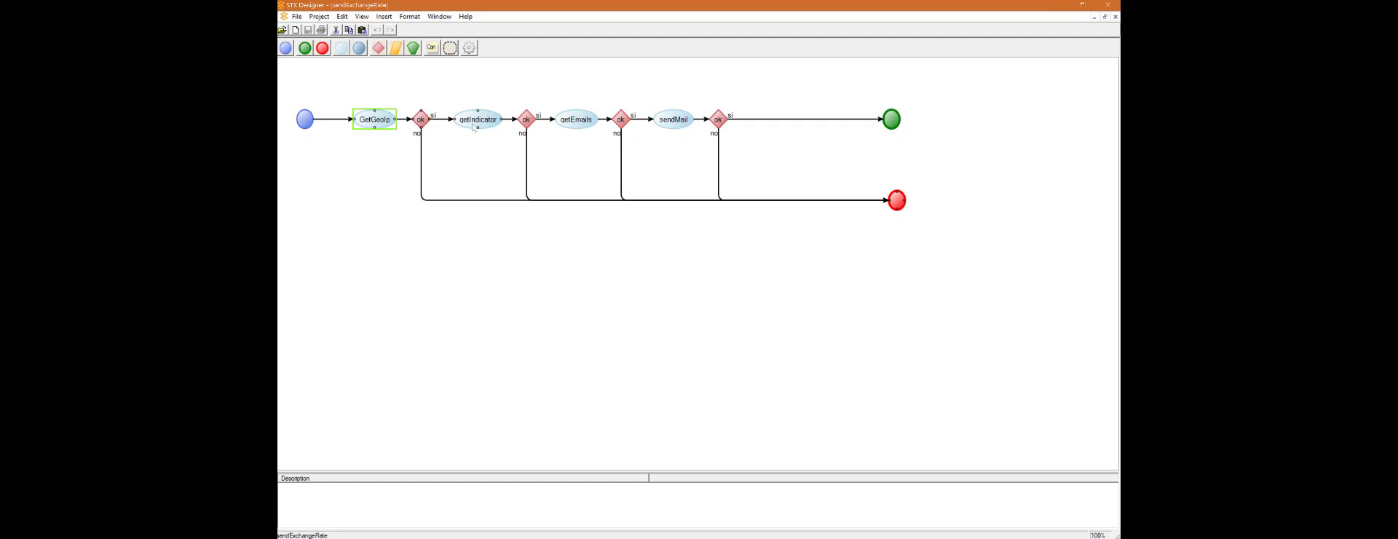
Step: Open the getIndicator task and expand its input fields and the nested ObtenerIndicadoresEconomicosResponse result structure
double_click(481, 126)
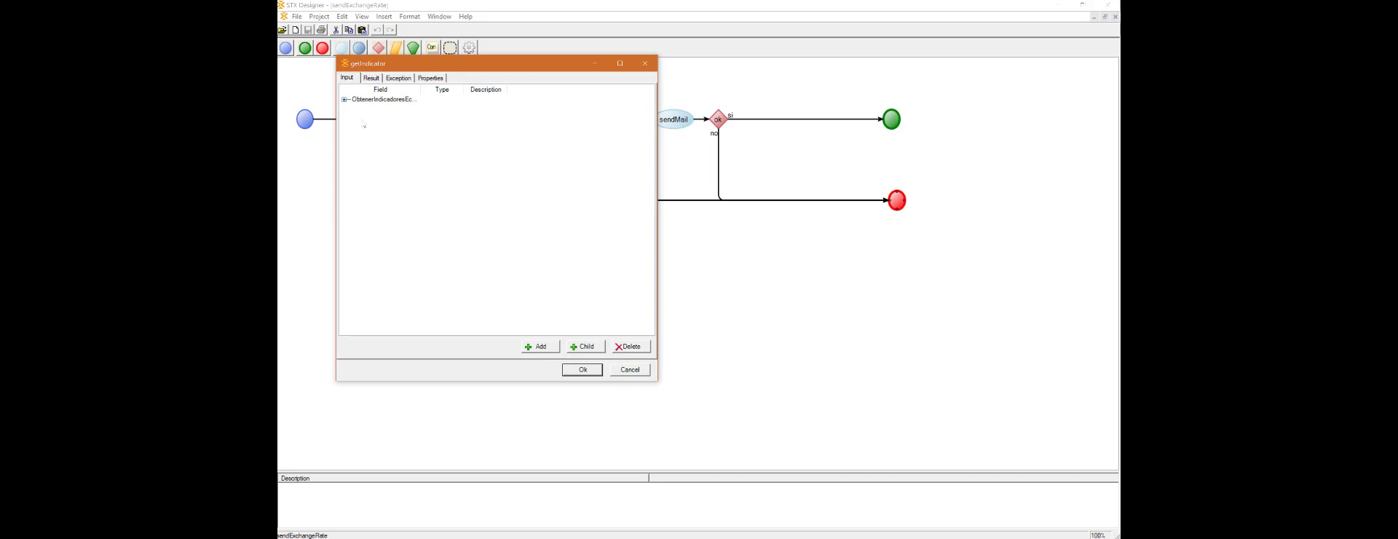
click(345, 100)
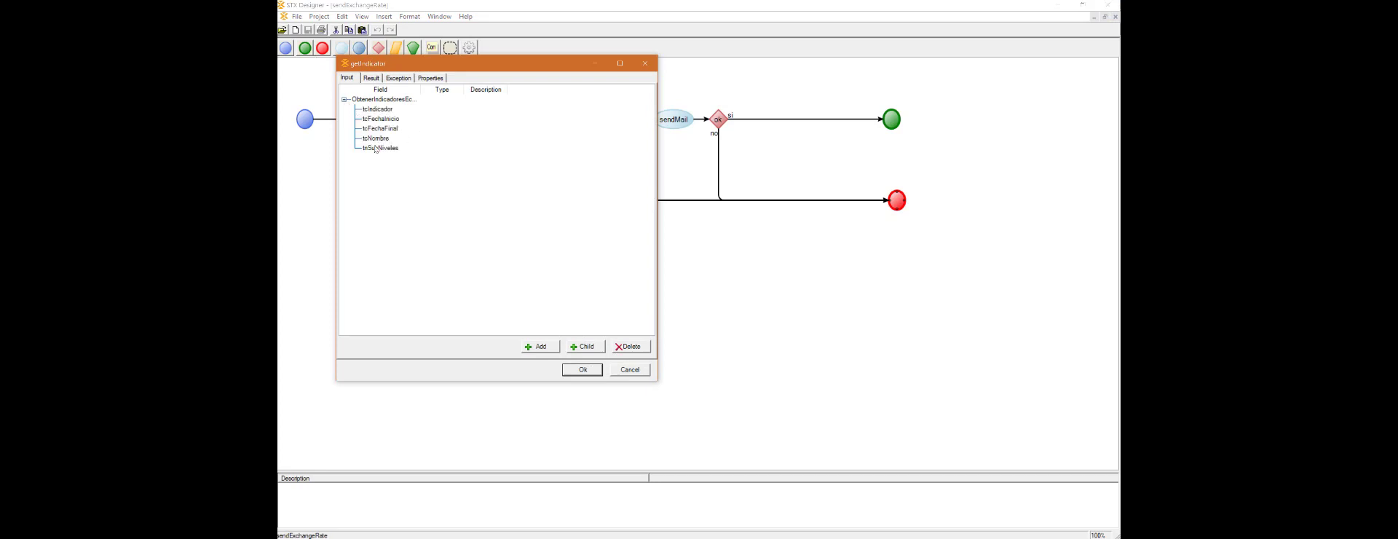
click(371, 77)
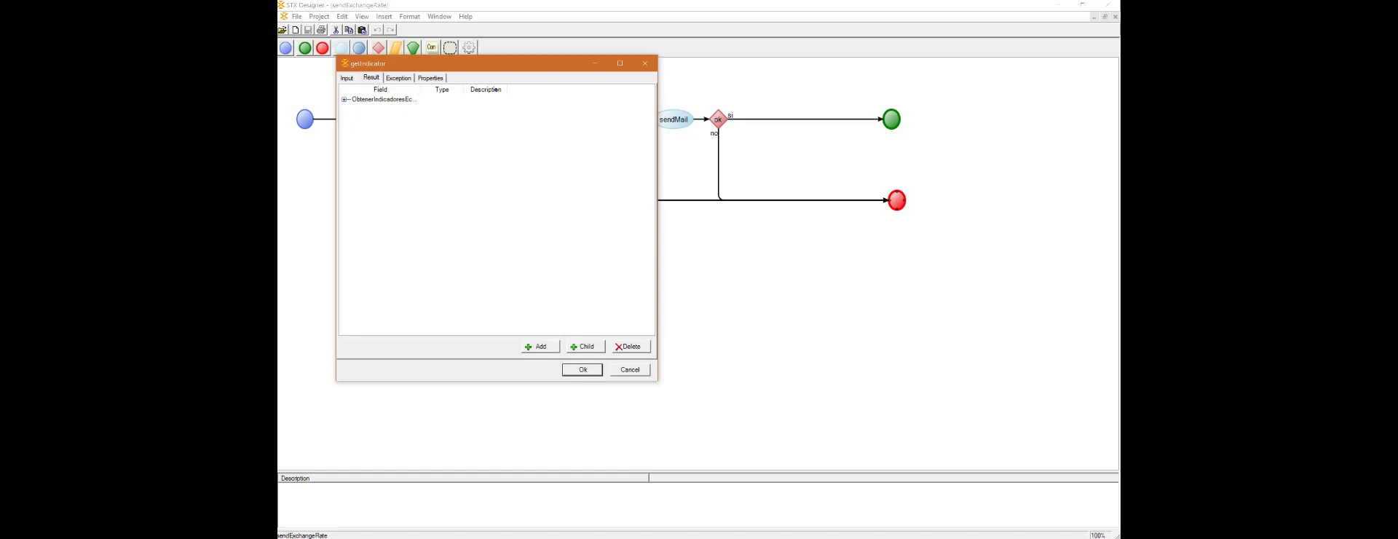
drag(421, 89, 496, 90)
click(345, 99)
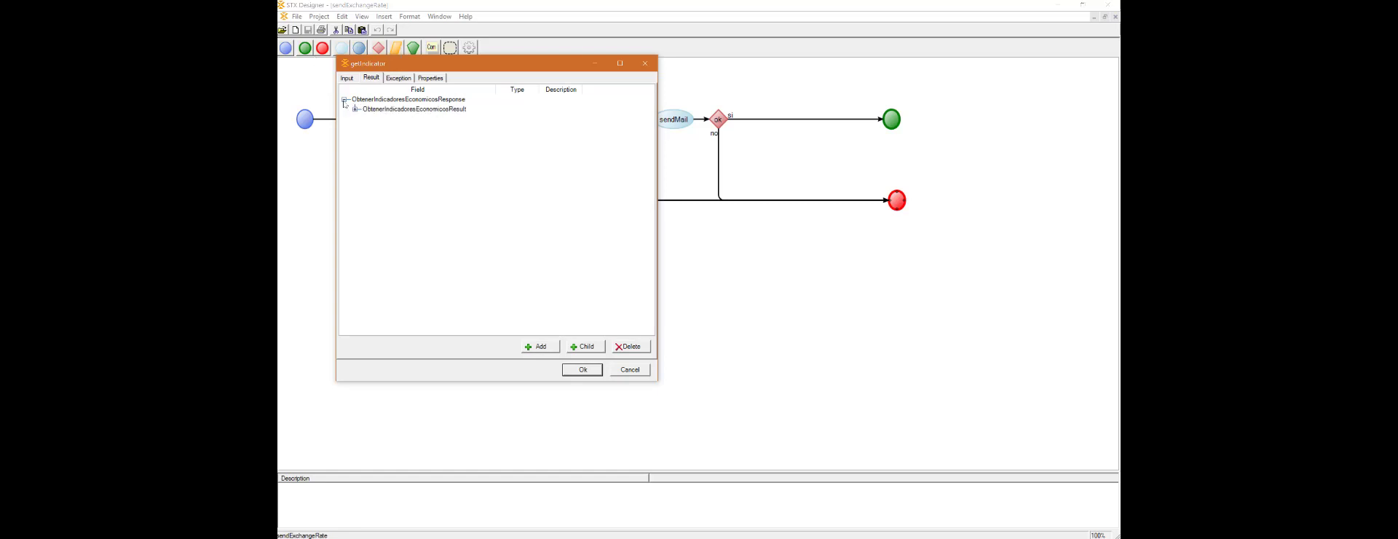
click(355, 109)
click(366, 119)
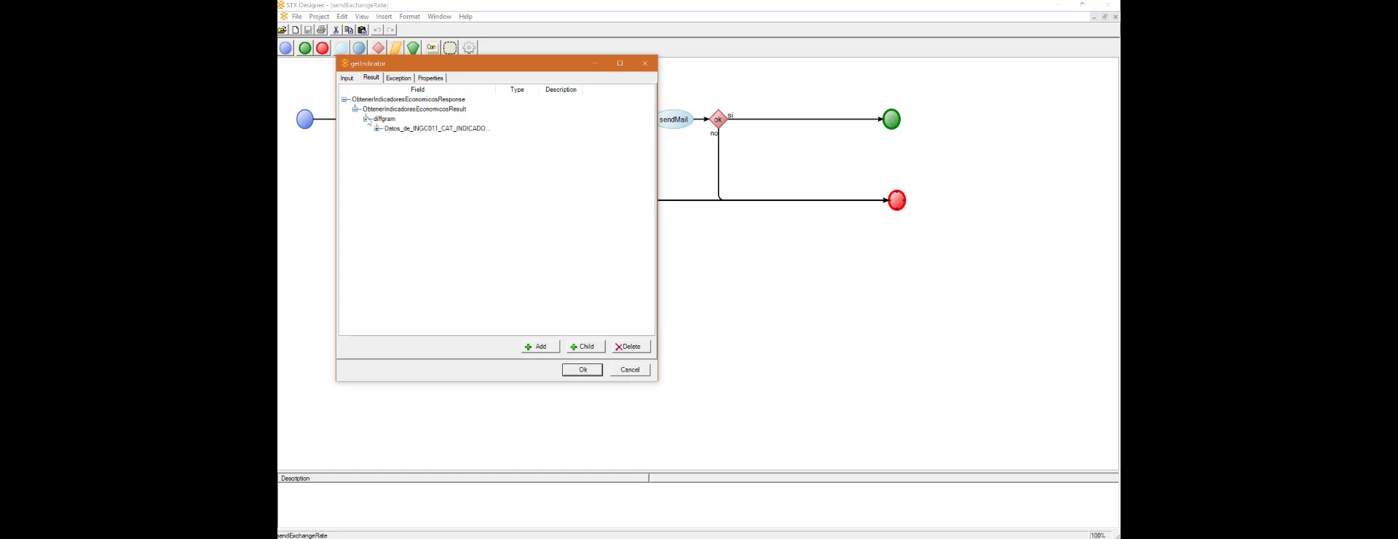
click(377, 128)
Step: Review the Fault fields in getIndicator's exception definition and close the task without changes
click(400, 78)
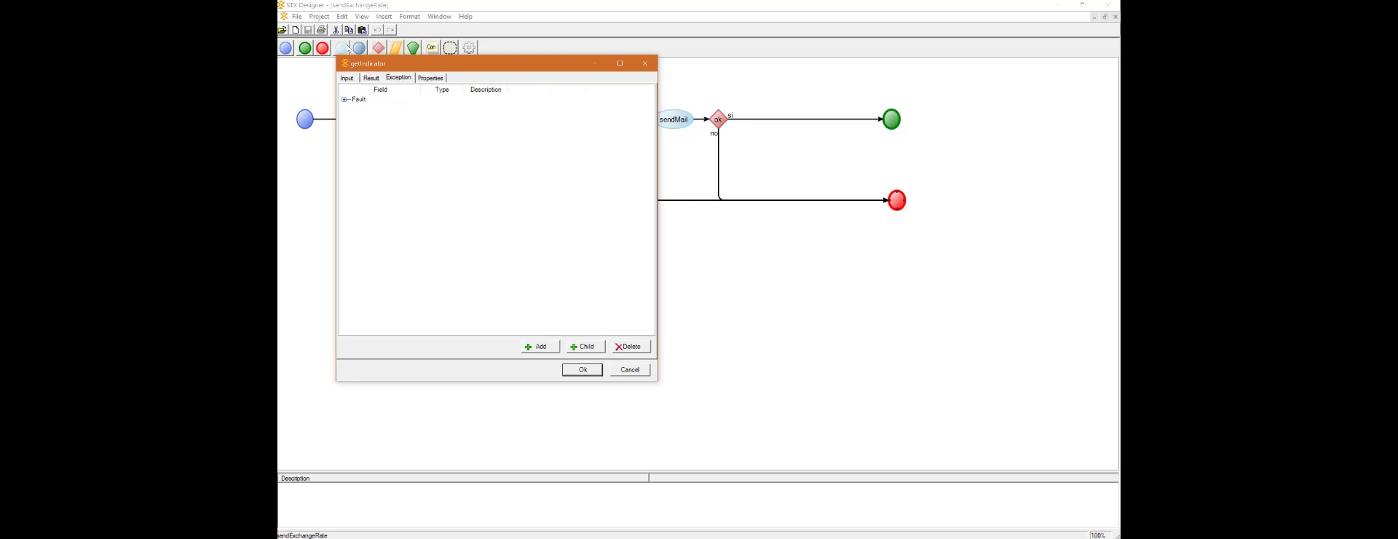
click(345, 101)
click(345, 100)
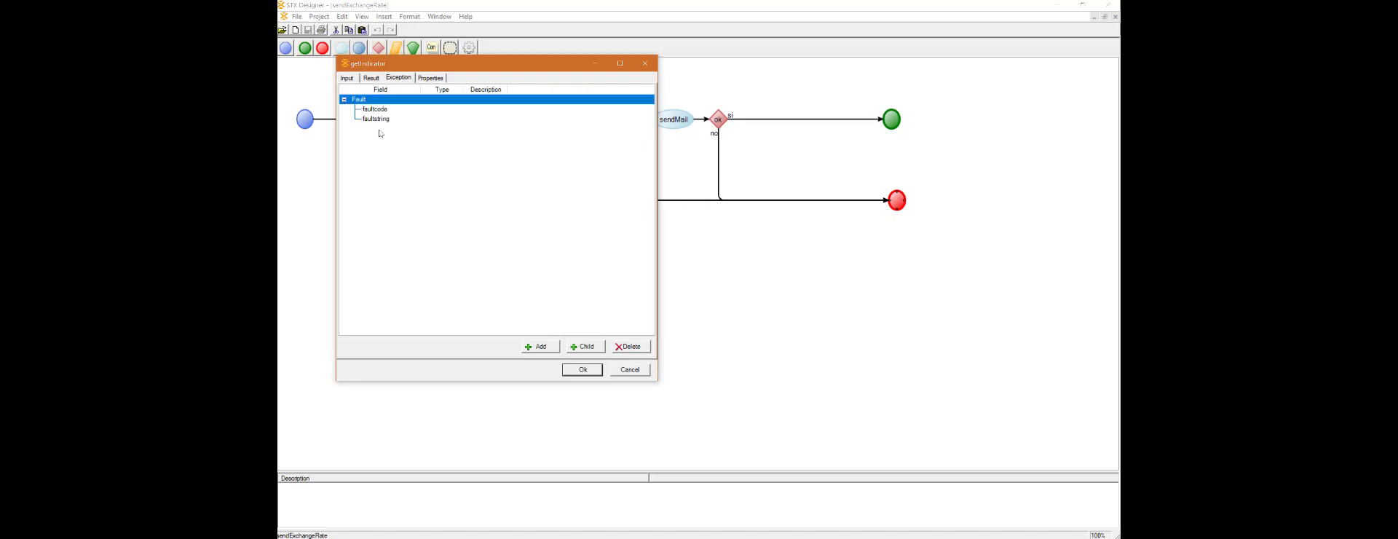
click(620, 371)
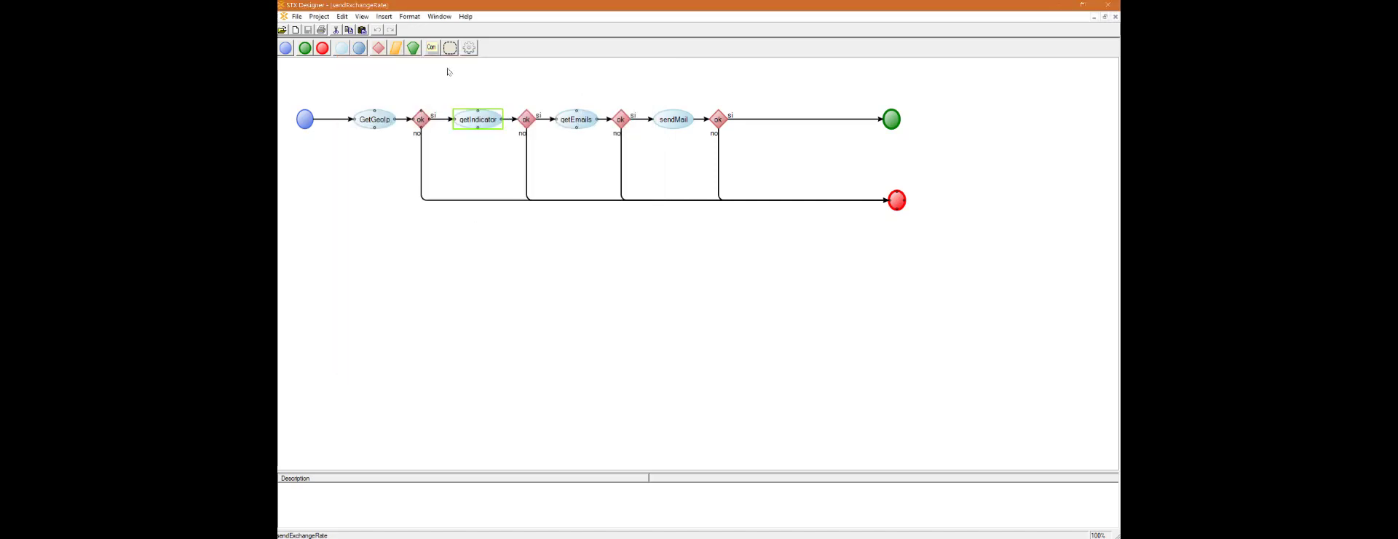
Step: Review the getEmails task's input fields and close its settings without changes
double_click(576, 120)
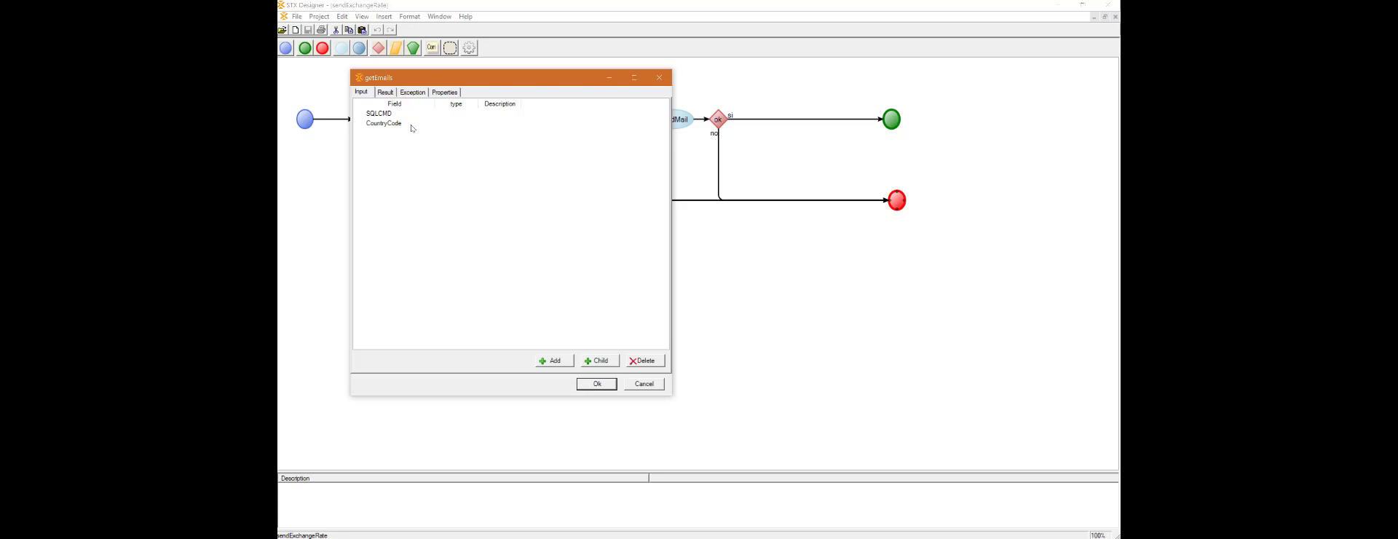
click(652, 390)
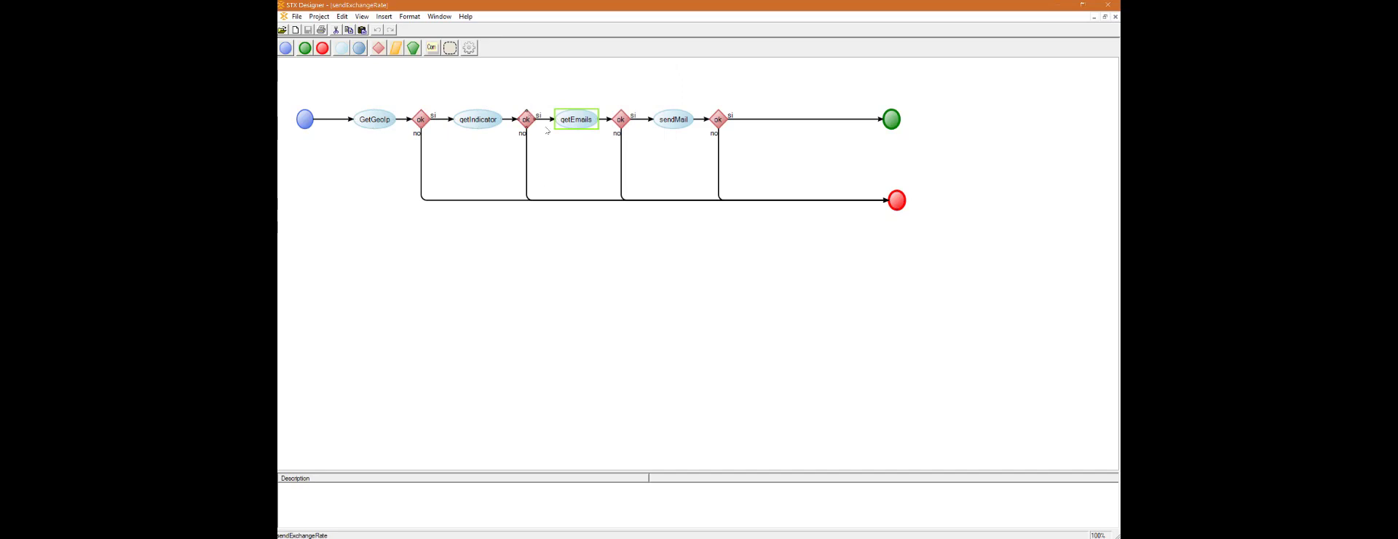
click(430, 68)
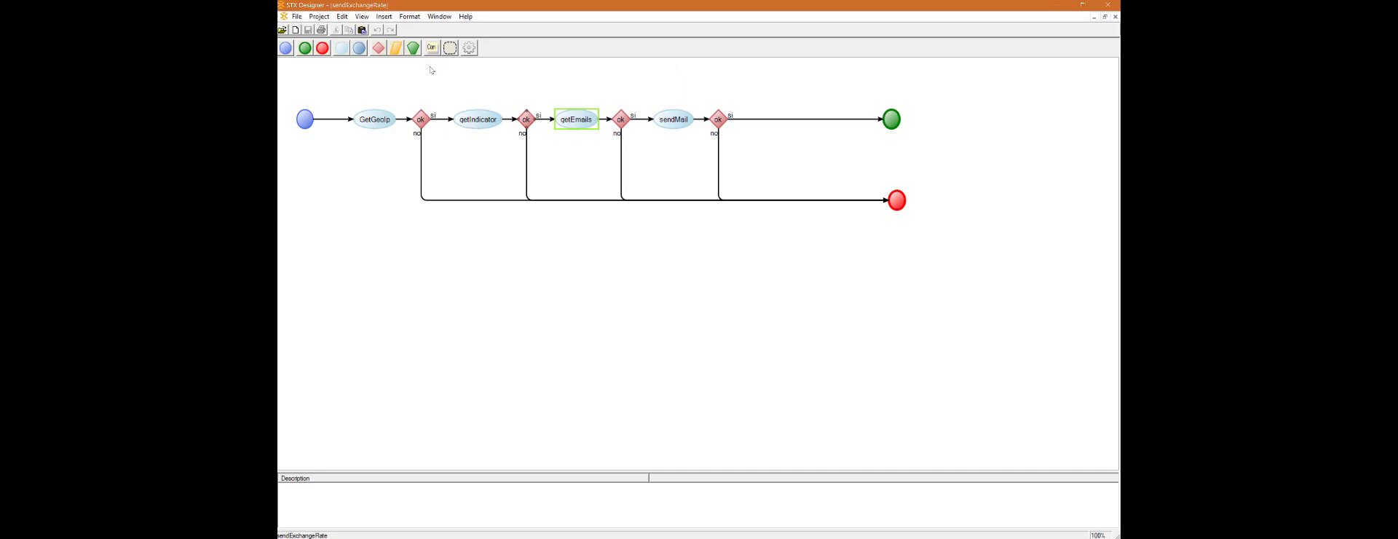
Step: Inspect the SQLCMD query expression and CountryCode mapping assigned to getEmailsInput on the connector into getEmails, keeping the existing assignments
double_click(560, 119)
click(565, 129)
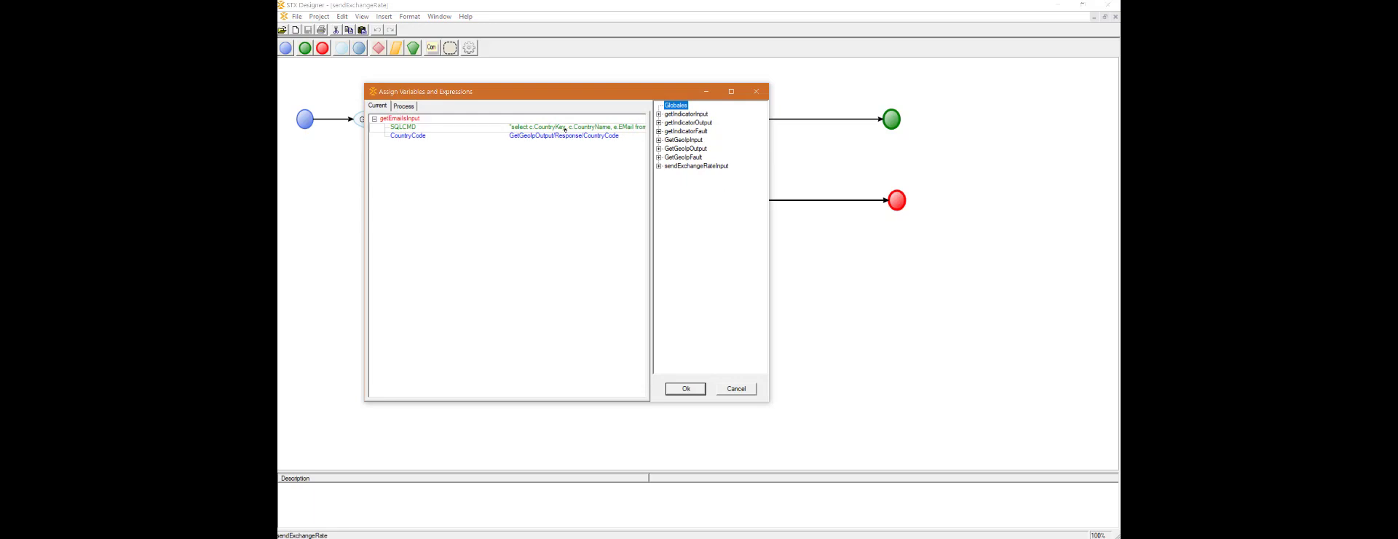
double_click(566, 126)
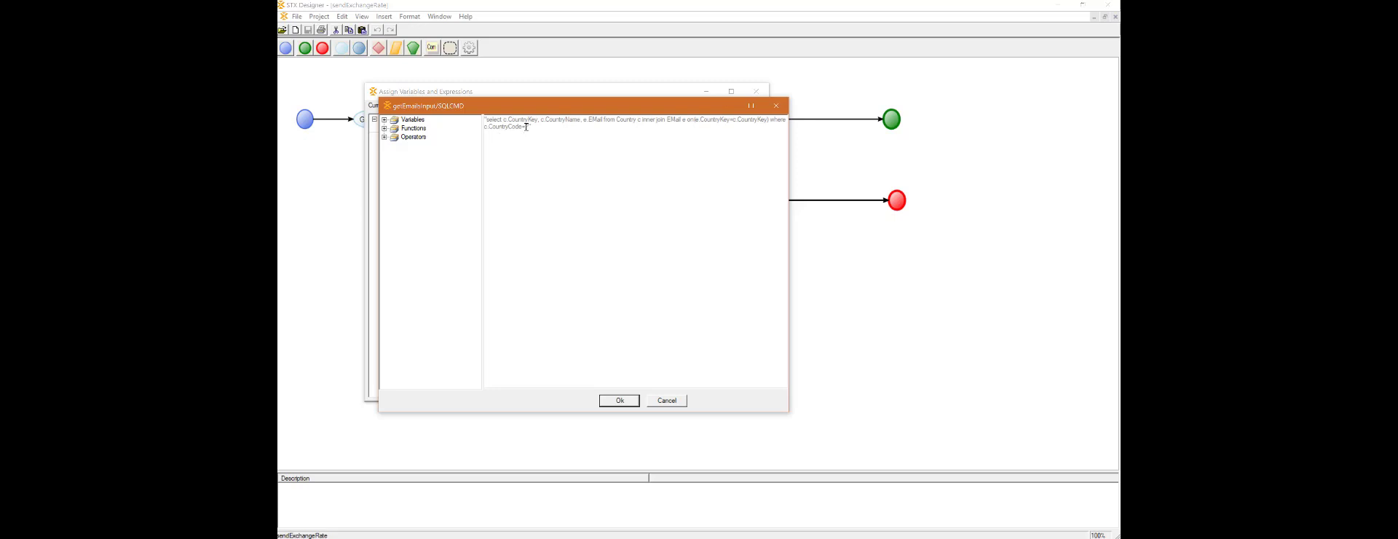
drag(525, 127, 530, 127)
click(667, 400)
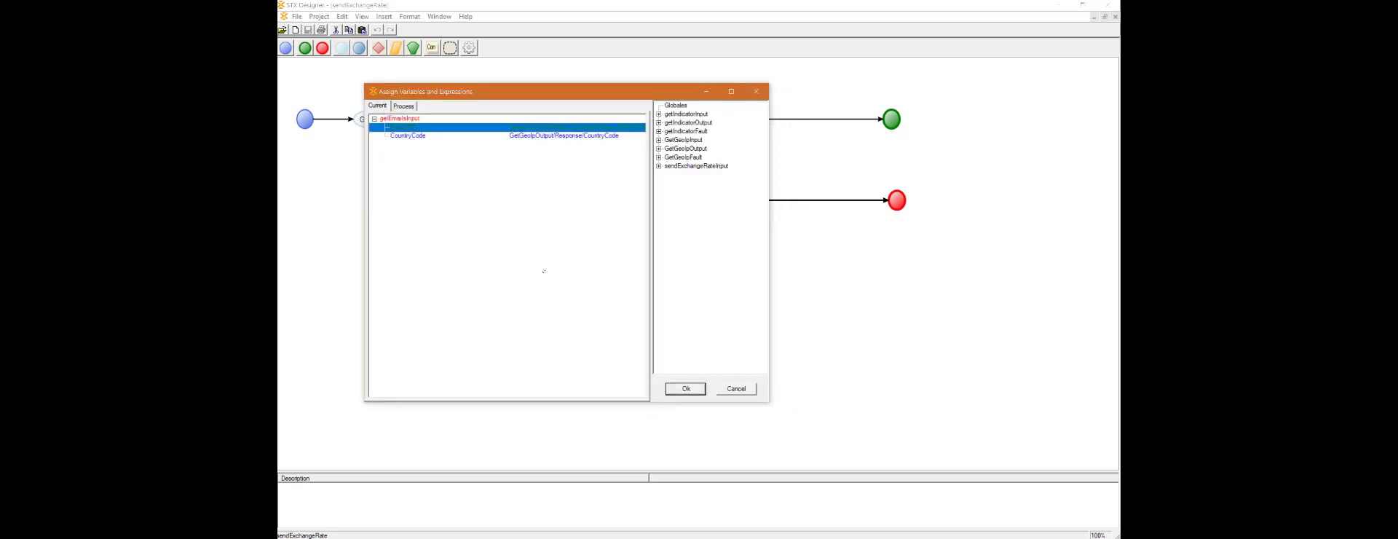
click(423, 136)
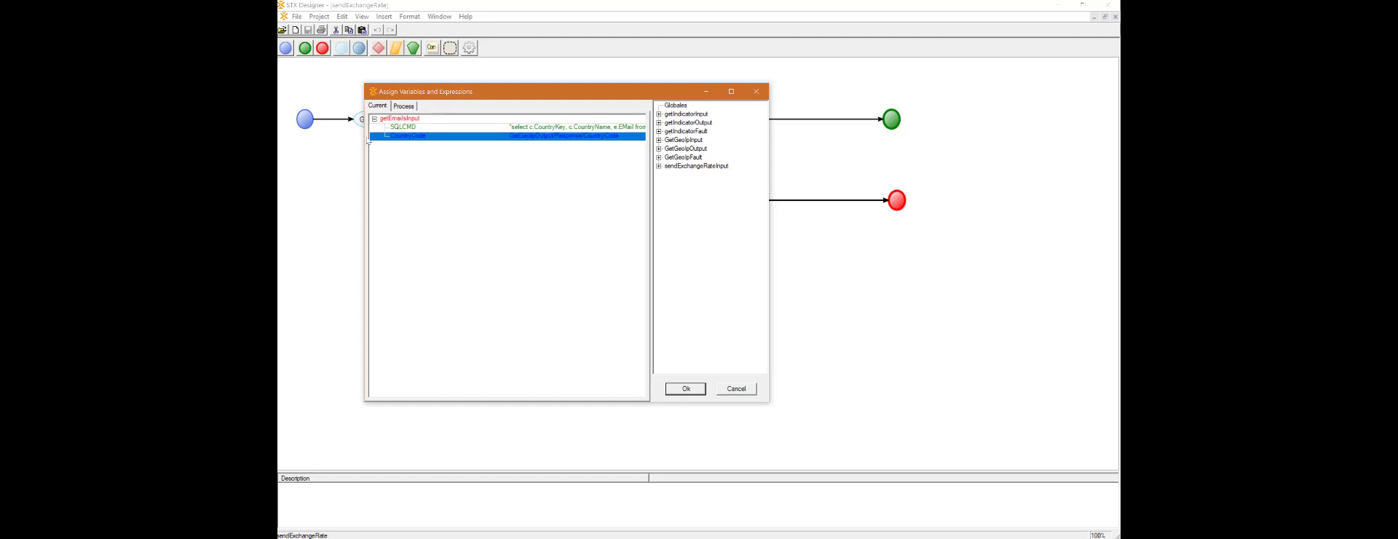
click(538, 224)
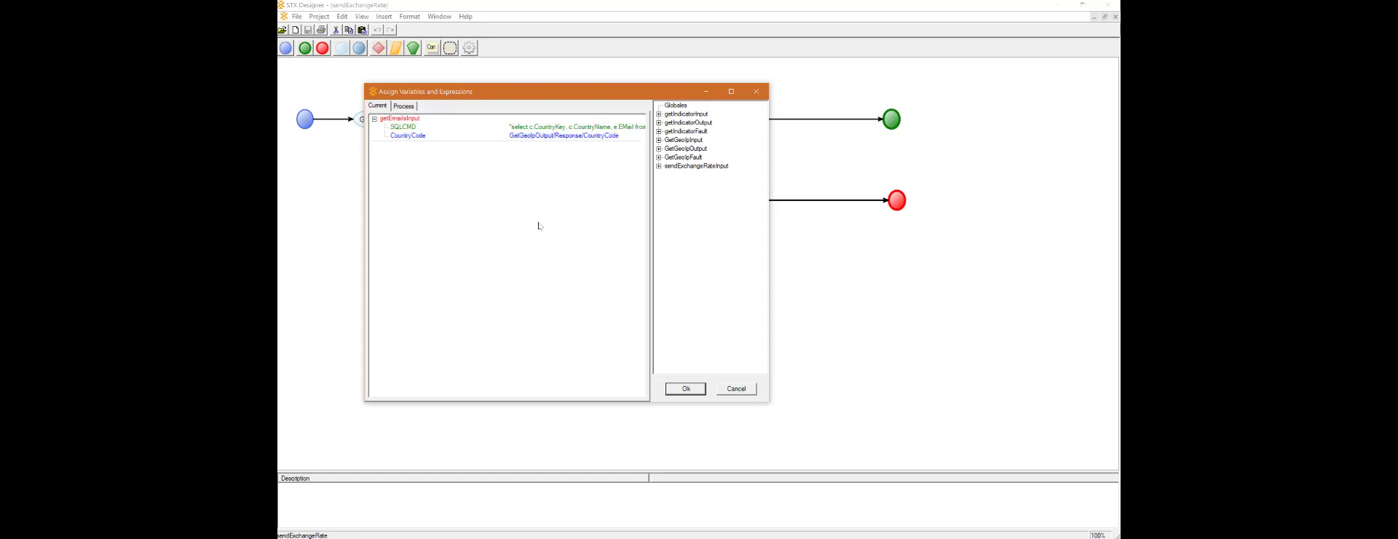
click(685, 389)
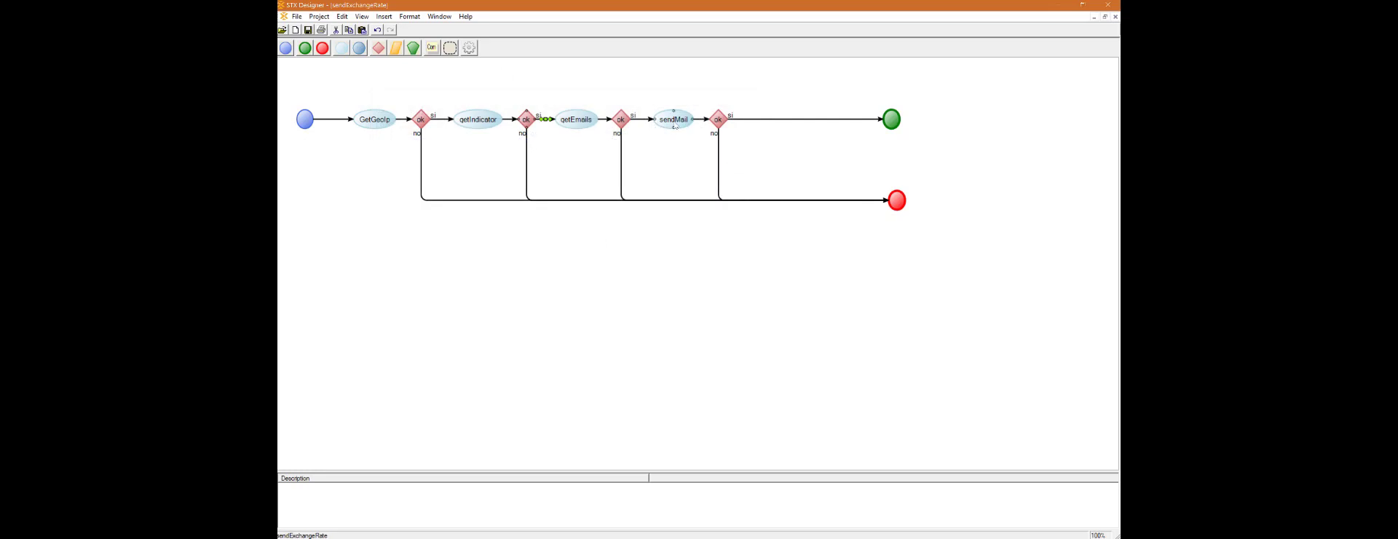
Step: Review the sendMail task's to, subject and body inputs, its result and exception fields, and its server and loop properties
double_click(674, 121)
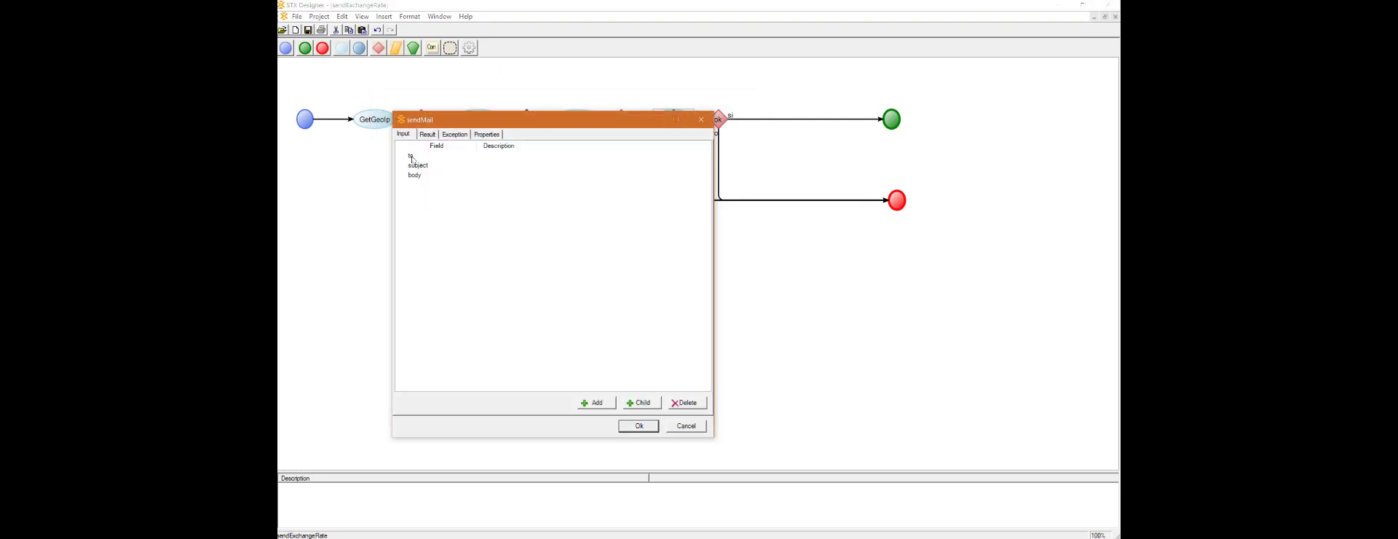
click(412, 157)
click(423, 166)
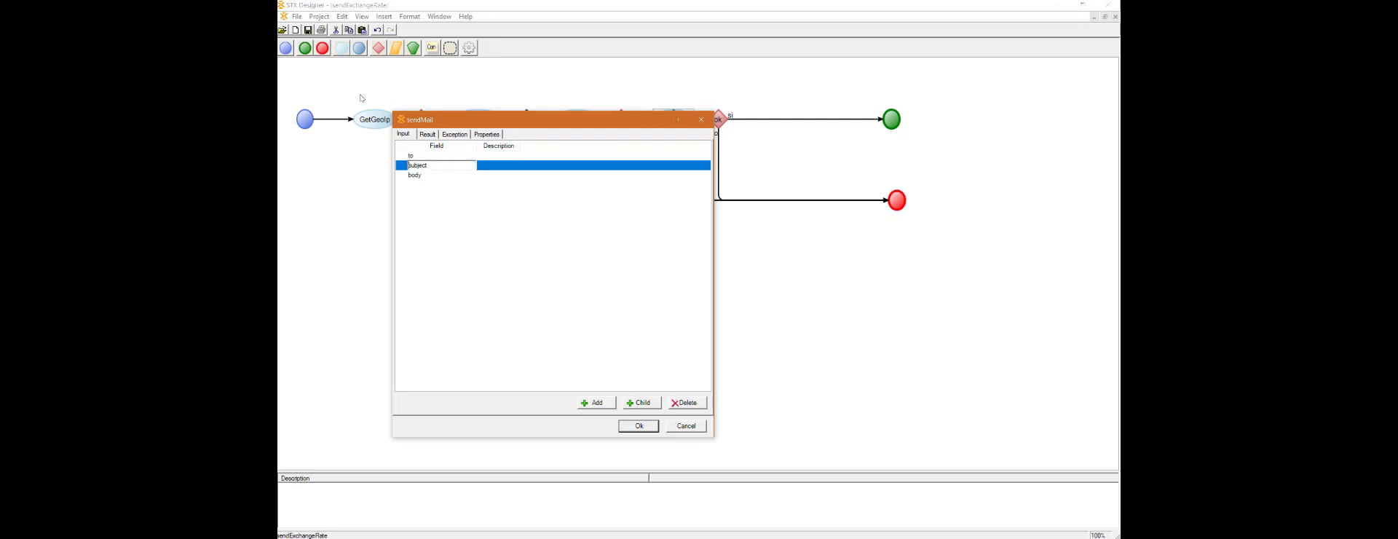
click(421, 175)
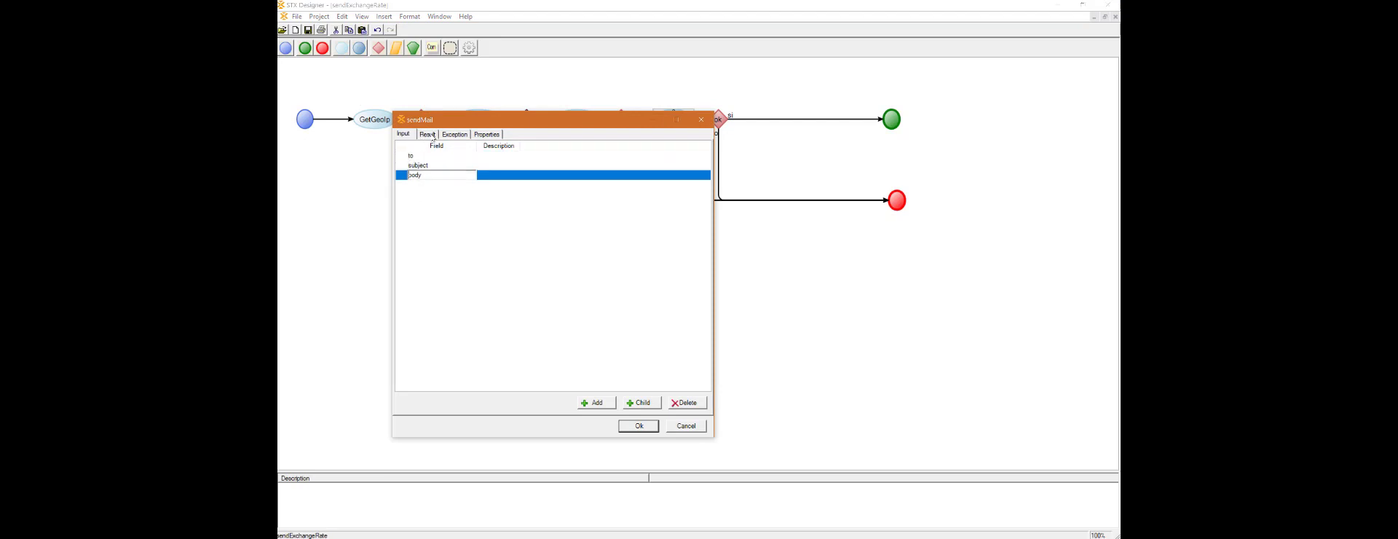
click(429, 135)
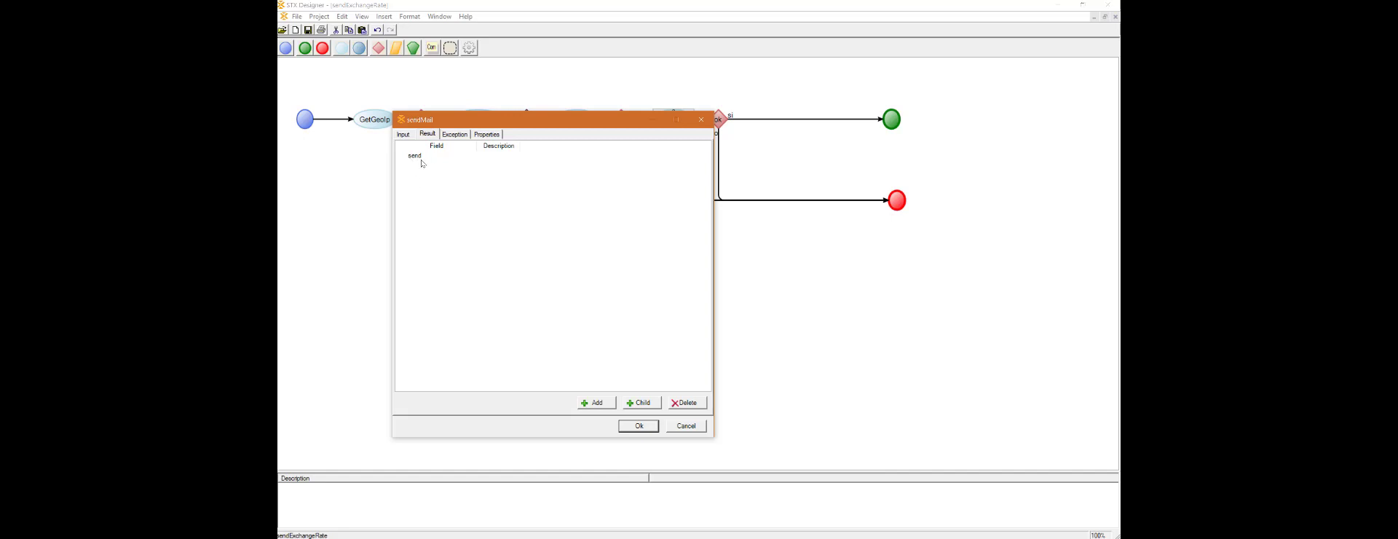
click(461, 135)
click(485, 136)
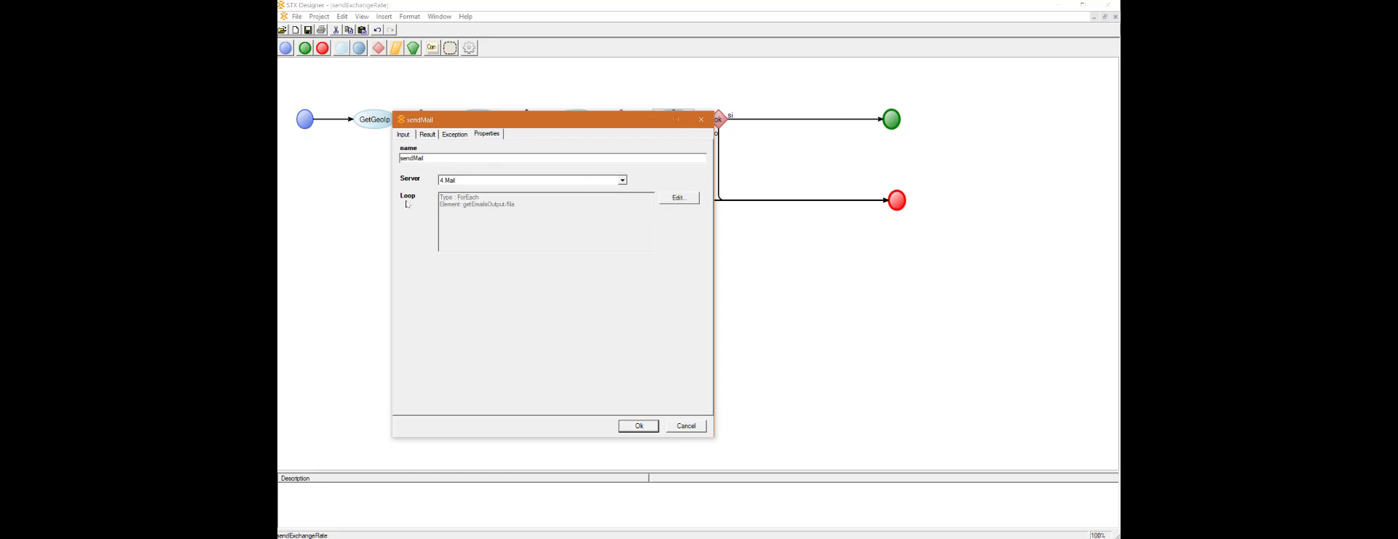
Step: Open the sendMail task's ForEach loop settings and examine the repeated fila elements in the getEmailsOutput XML they iterate over
click(679, 198)
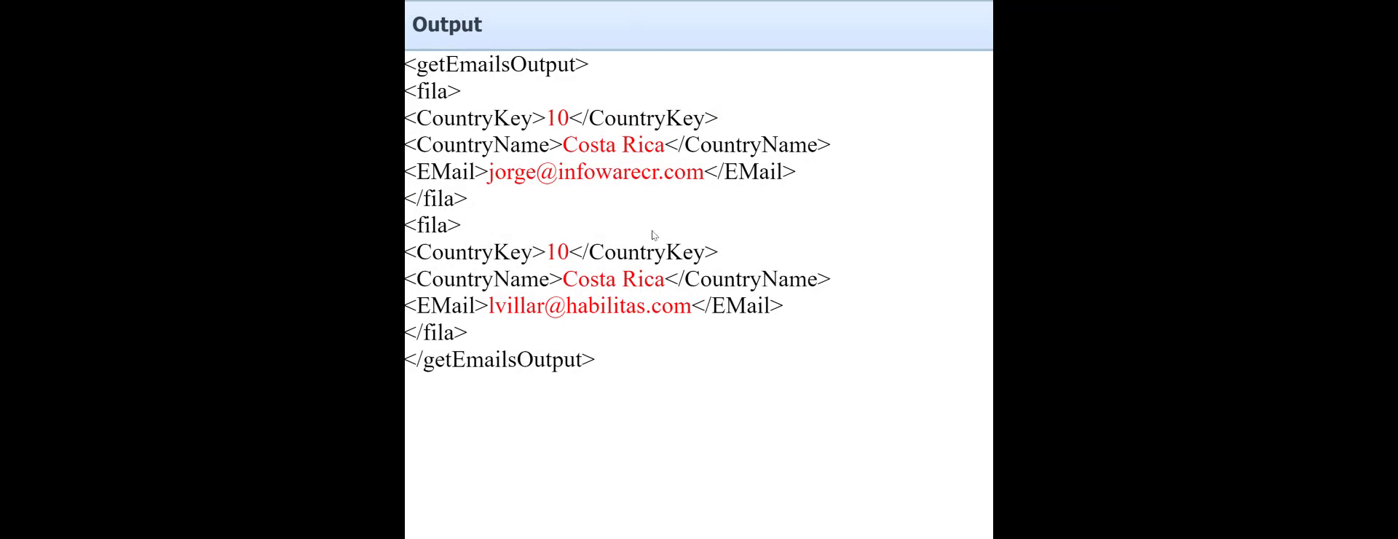
double_click(432, 90)
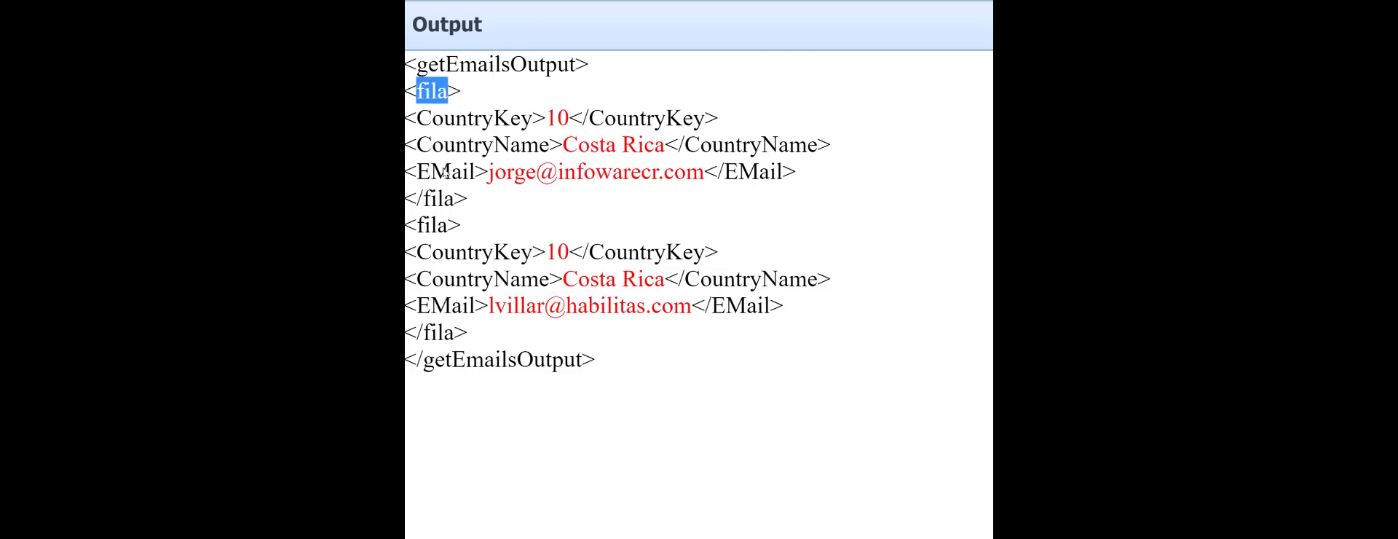
double_click(444, 227)
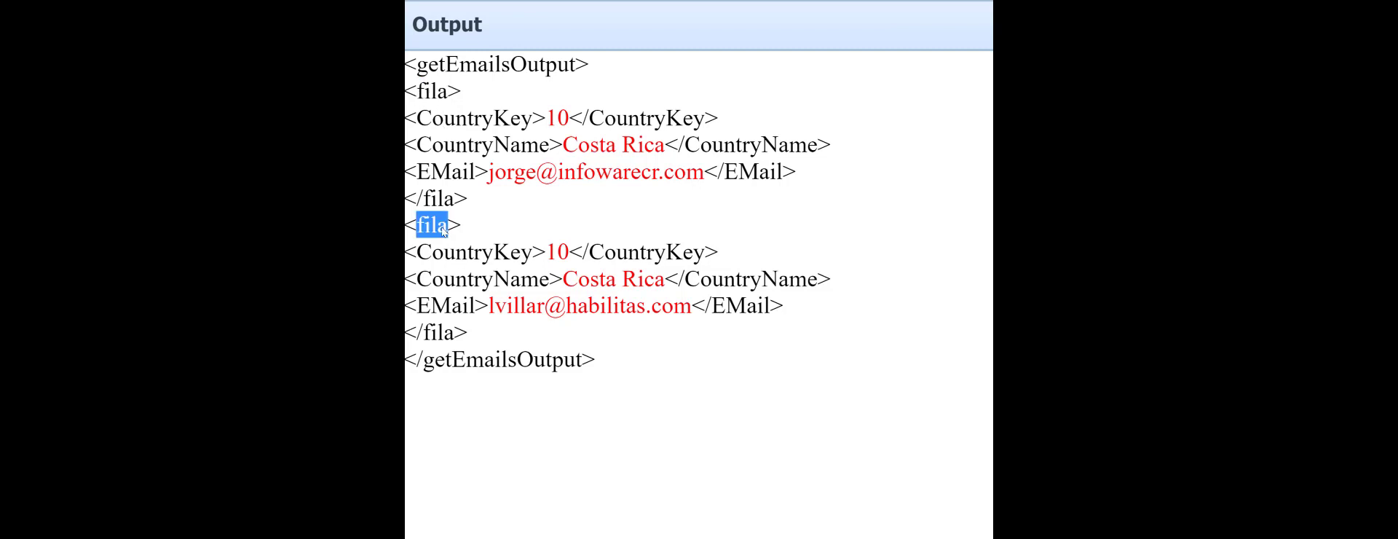
double_click(442, 92)
click(444, 231)
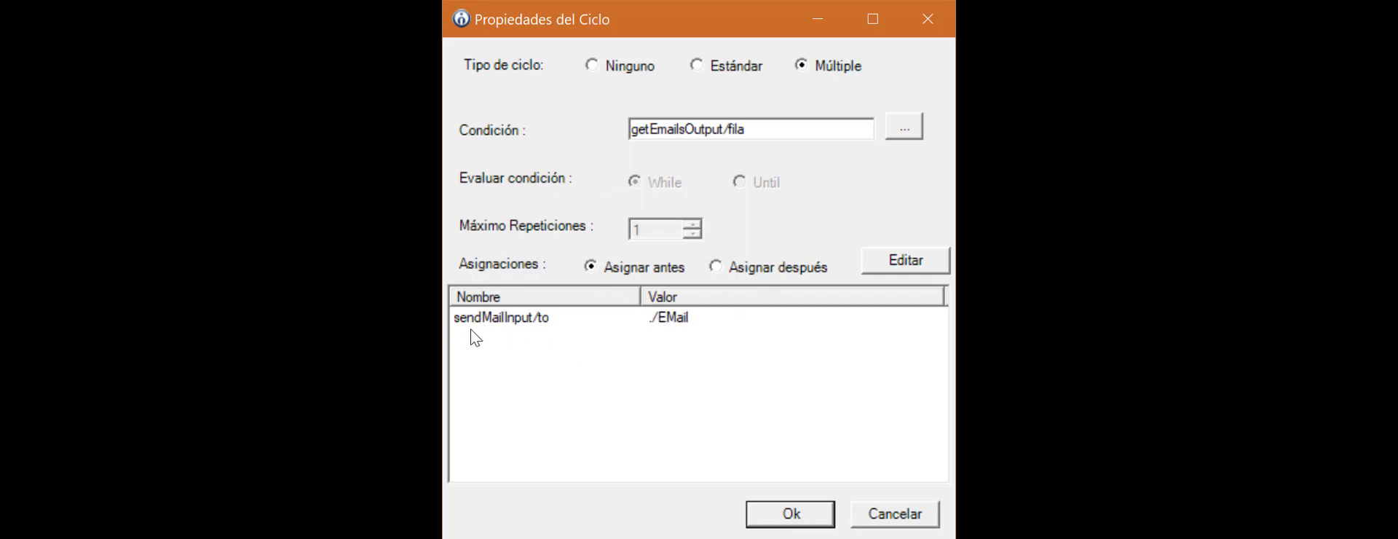
Step: Review the assignments feeding sendMailInput: the loop's to mapping and the subject and body expressions on the connector into sendMail
click(906, 260)
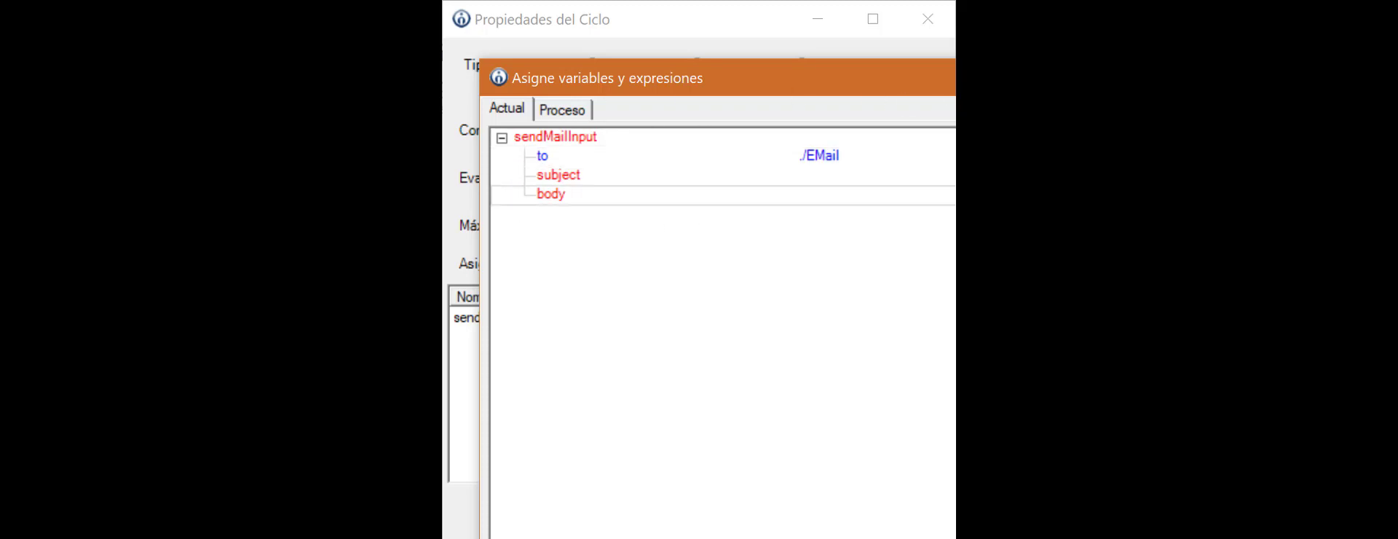
key(Escape)
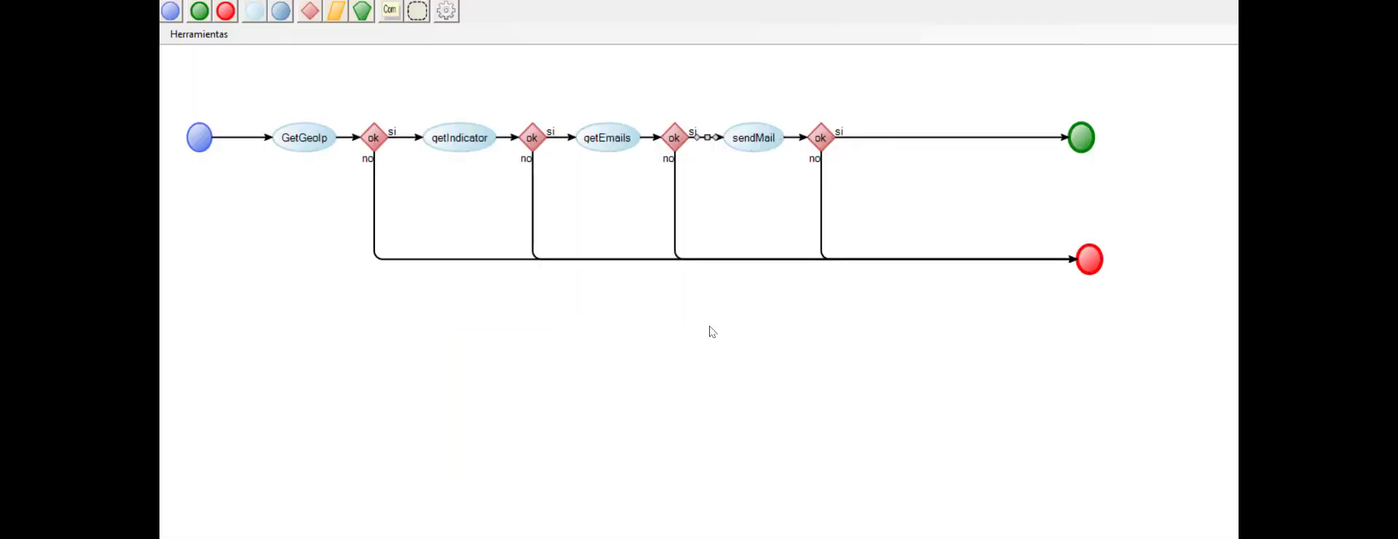
double_click(708, 138)
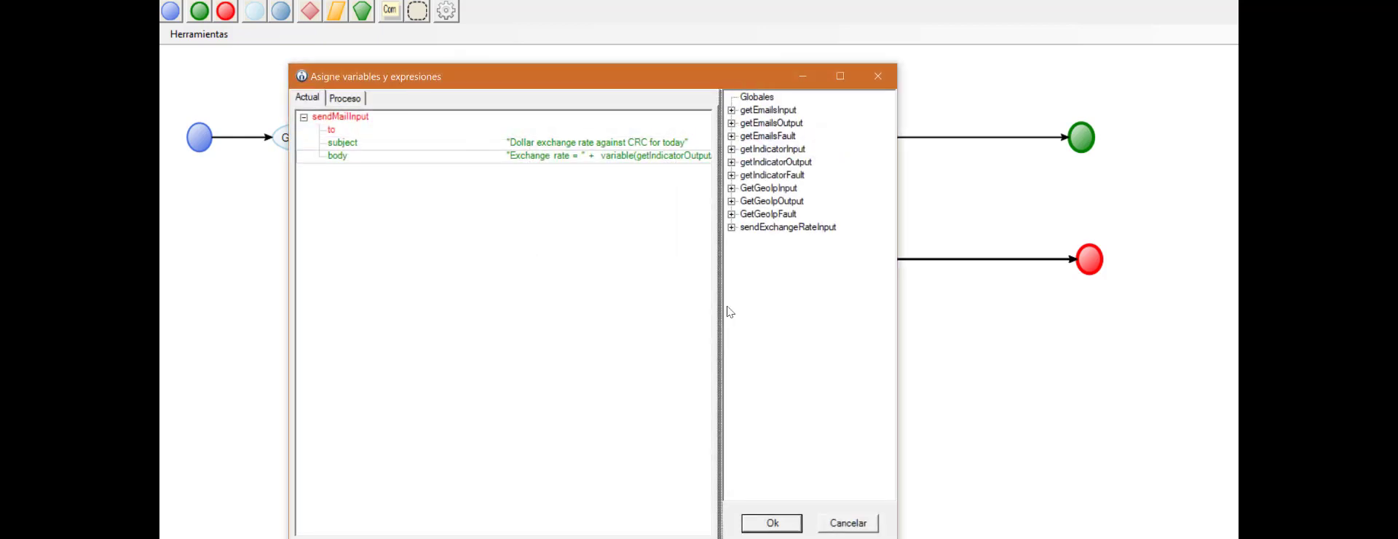
drag(727, 312, 857, 321)
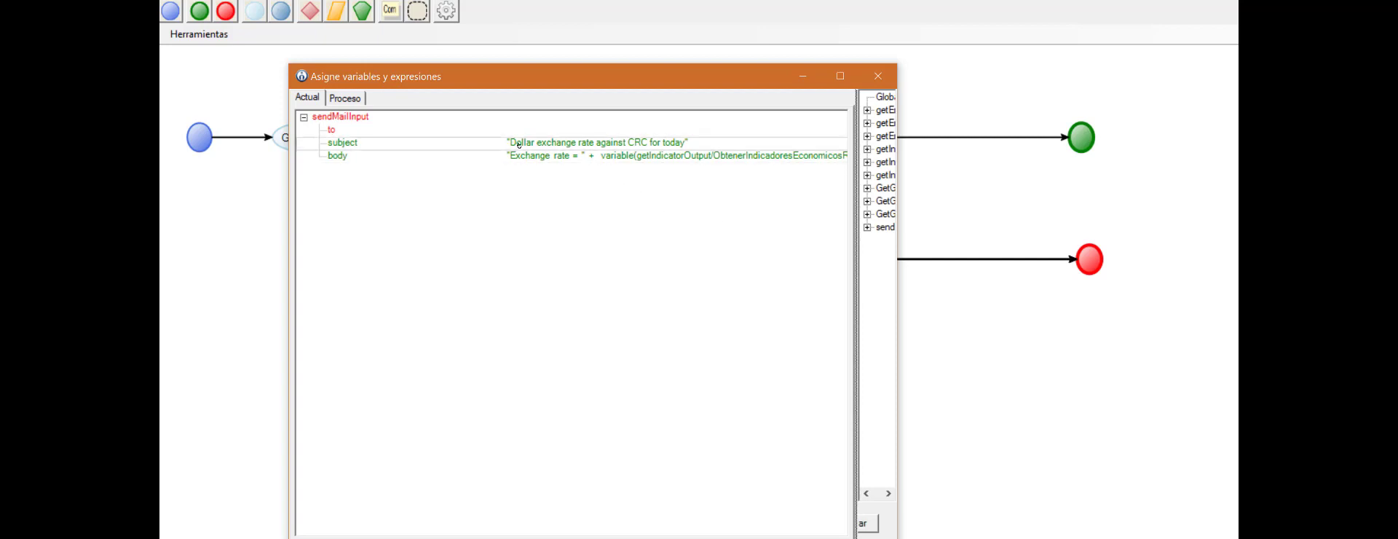
double_click(405, 142)
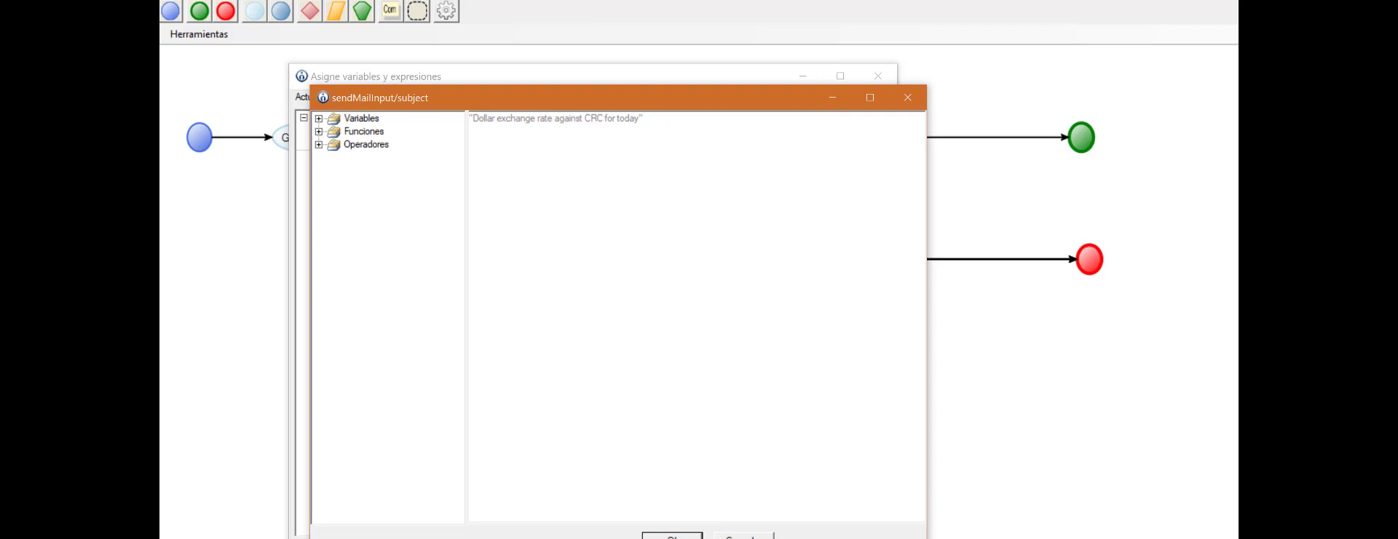
click(672, 536)
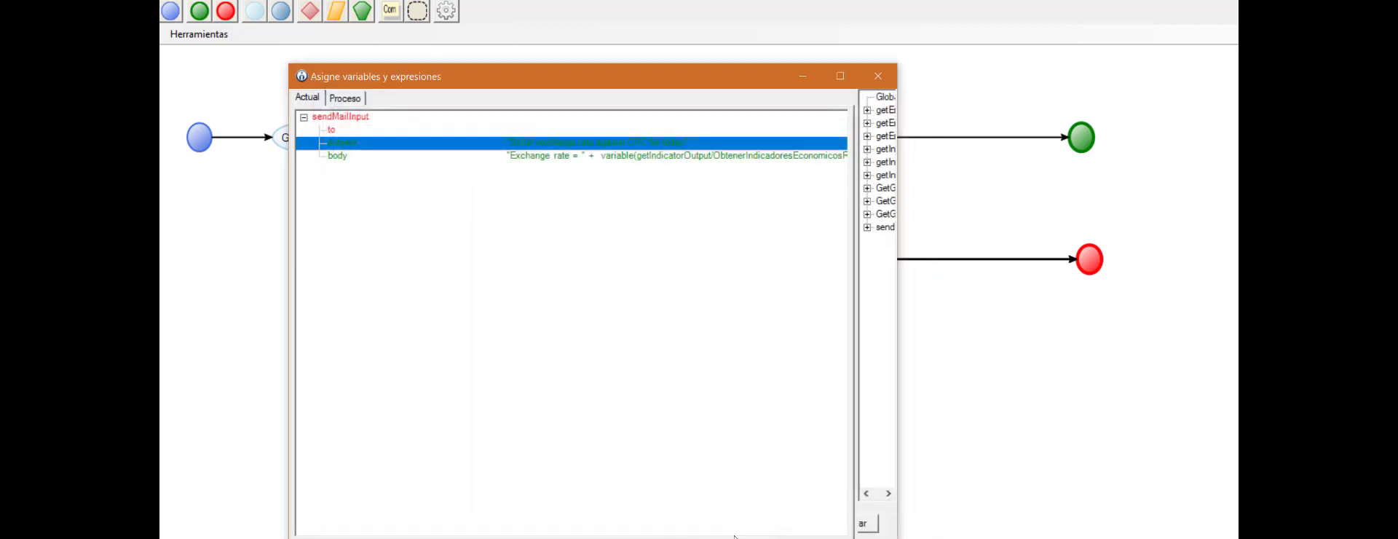
double_click(528, 156)
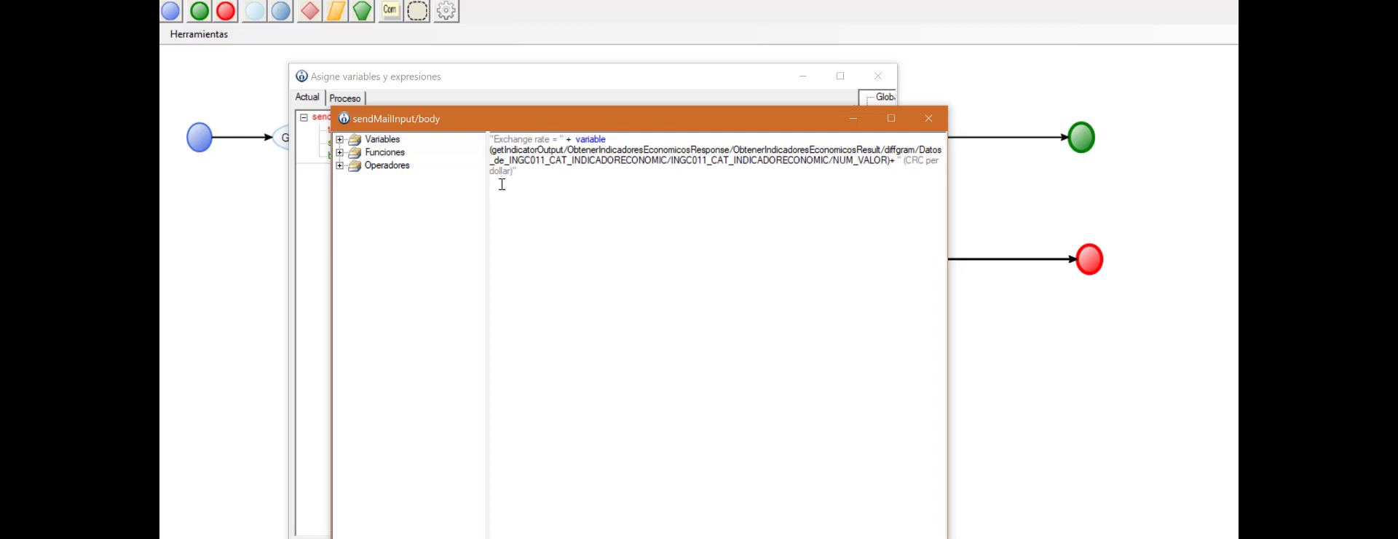
key(Escape)
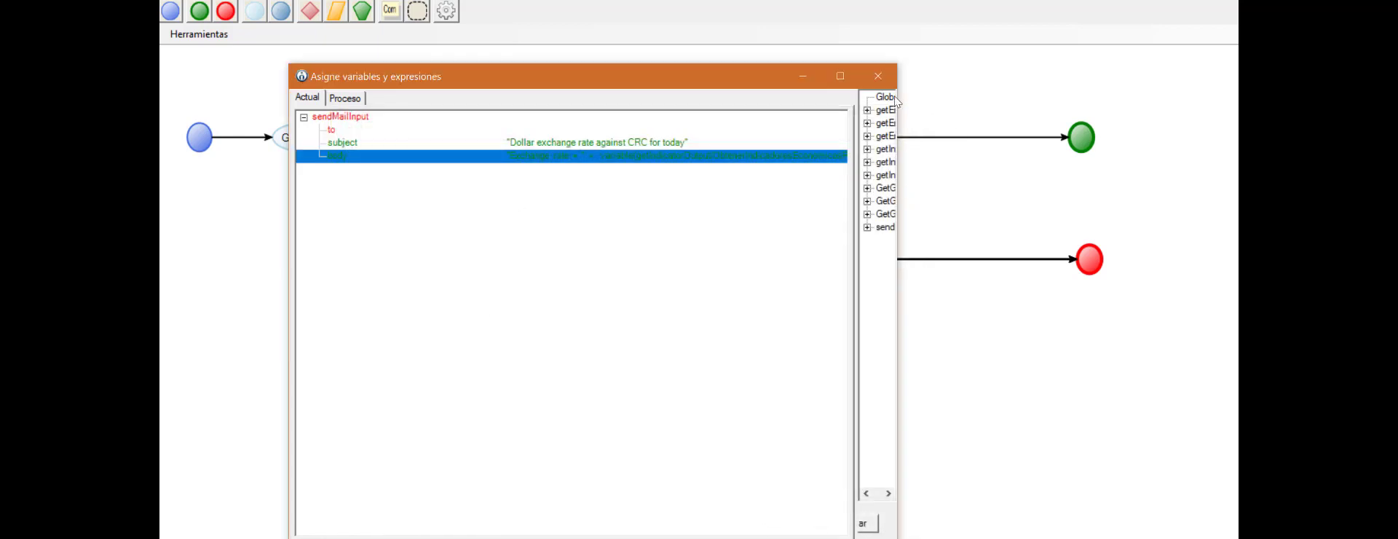
click(884, 77)
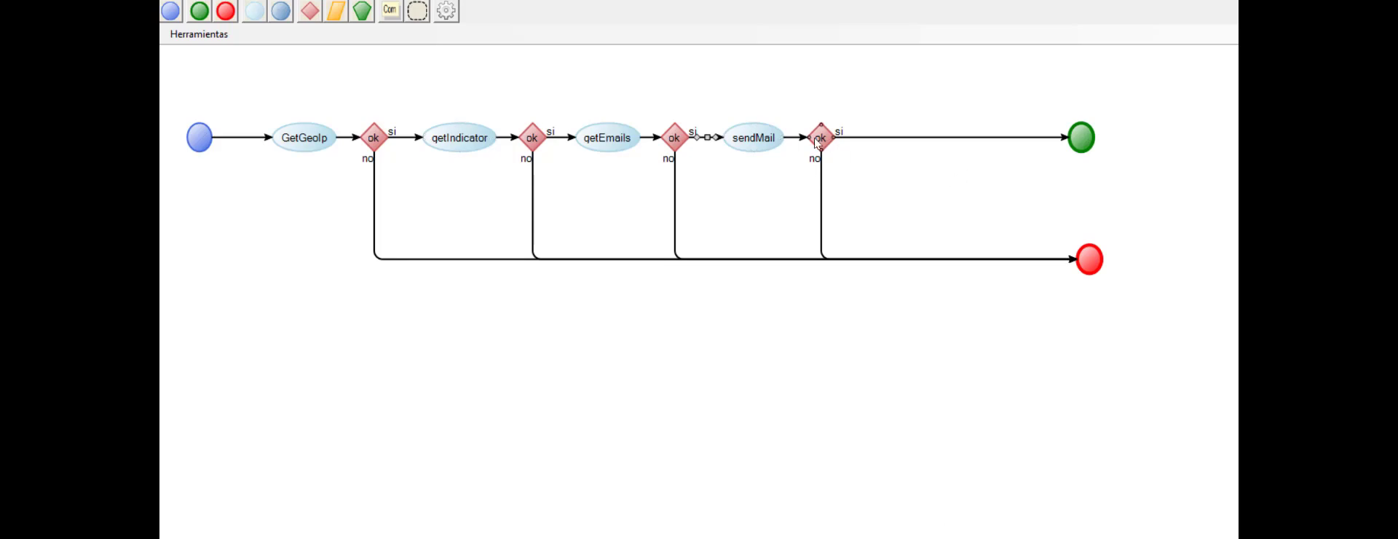
Step: Review the sendExchangeRateOutput field of the green end event and the variable mapped to sent on the connector leading into it
click(1082, 142)
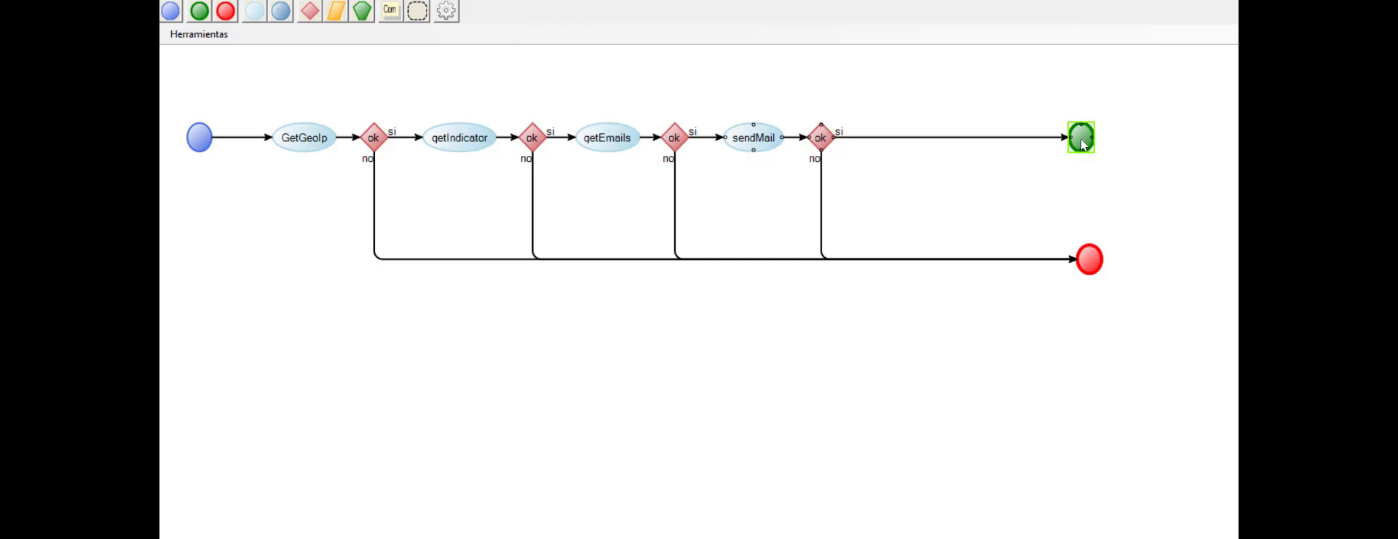
double_click(1083, 144)
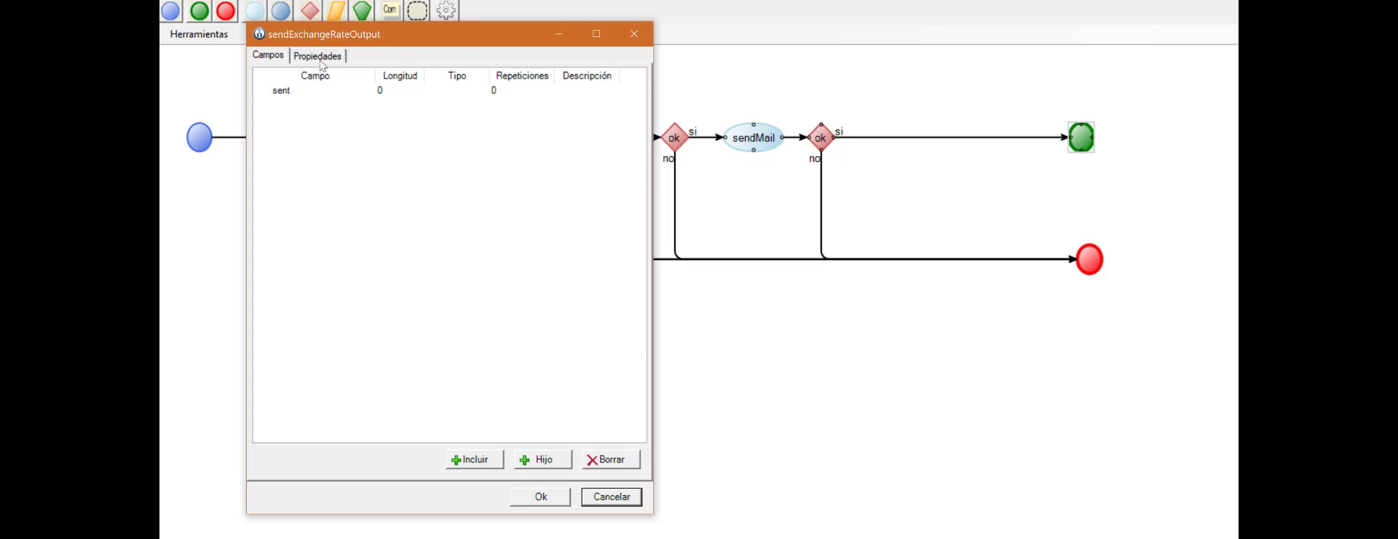
click(632, 498)
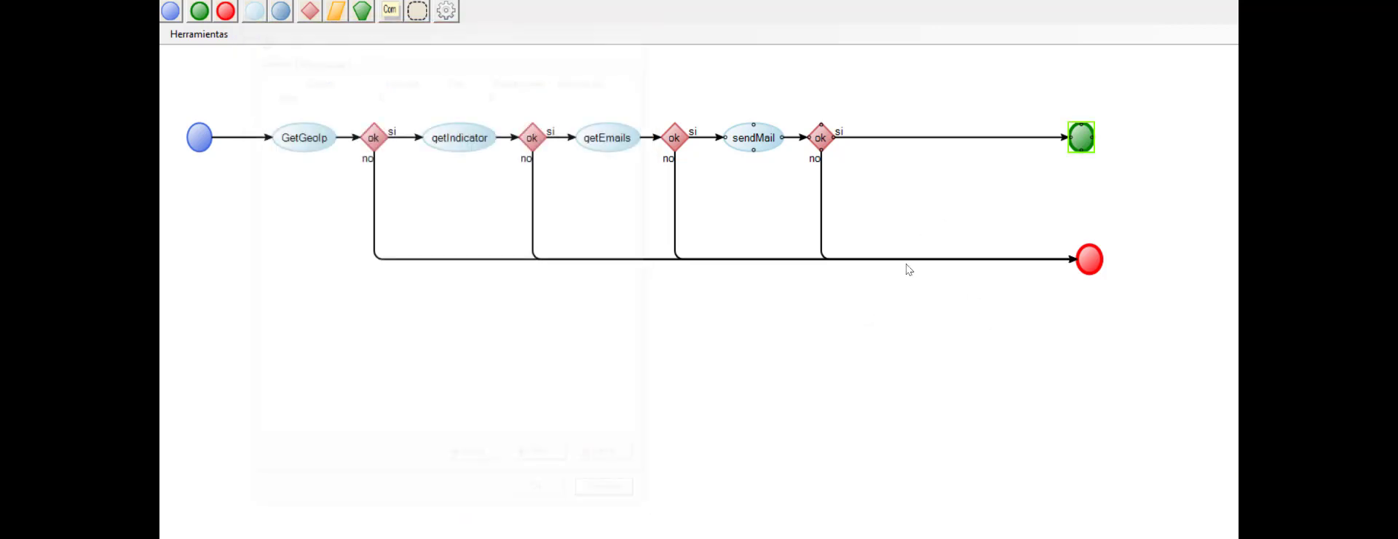
click(612, 50)
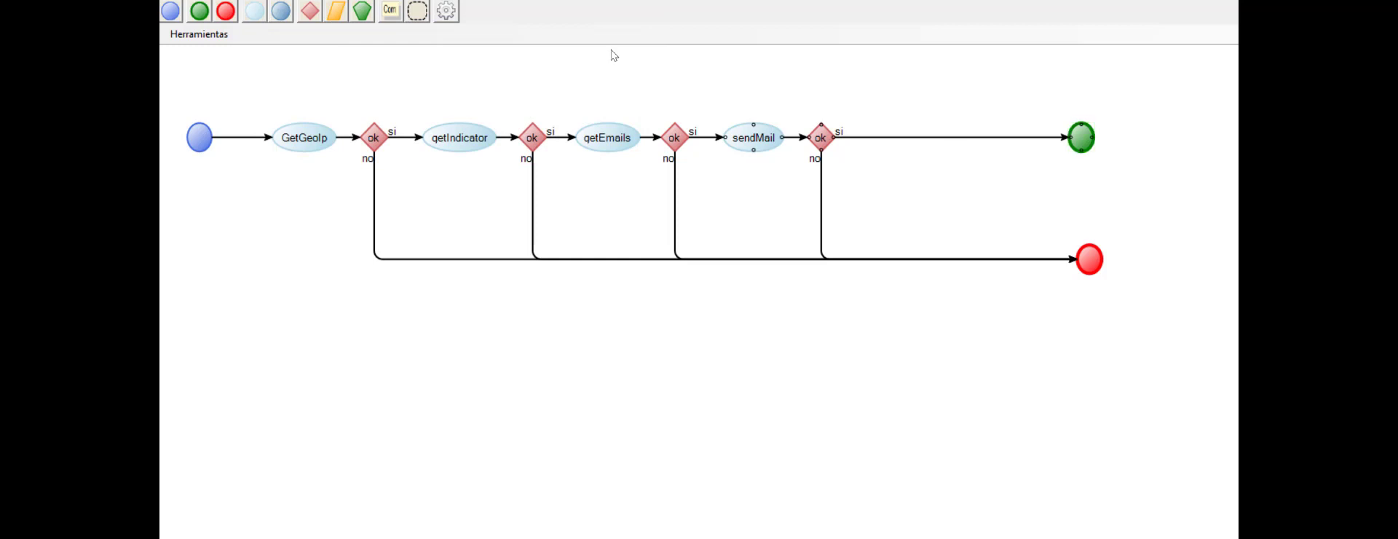
click(952, 138)
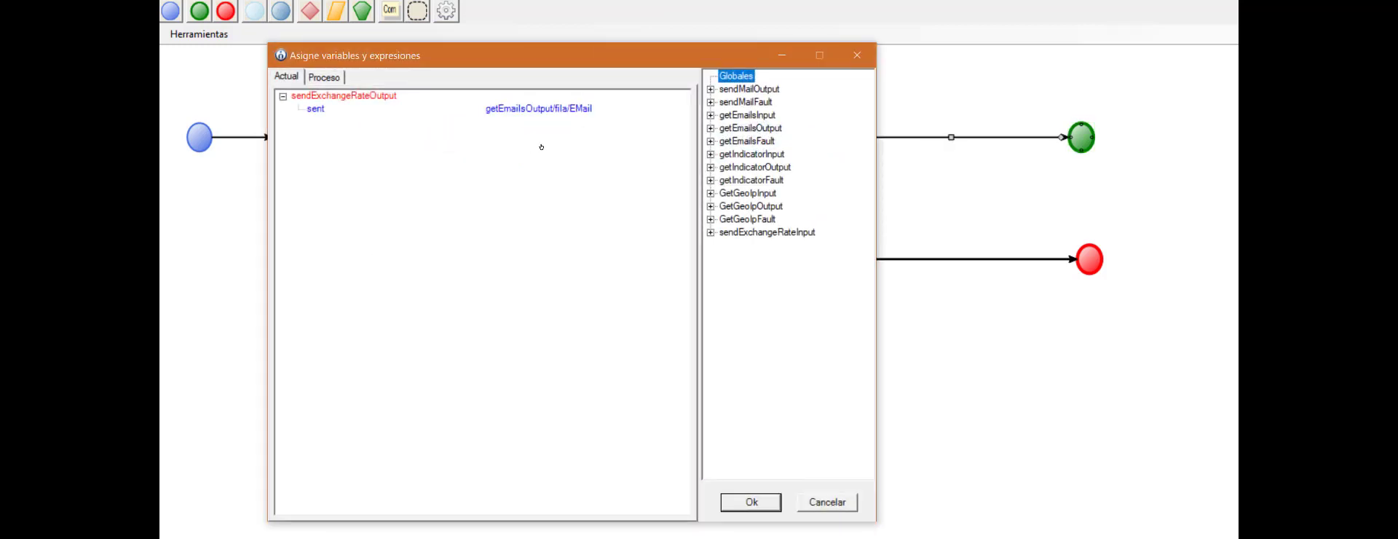
click(827, 502)
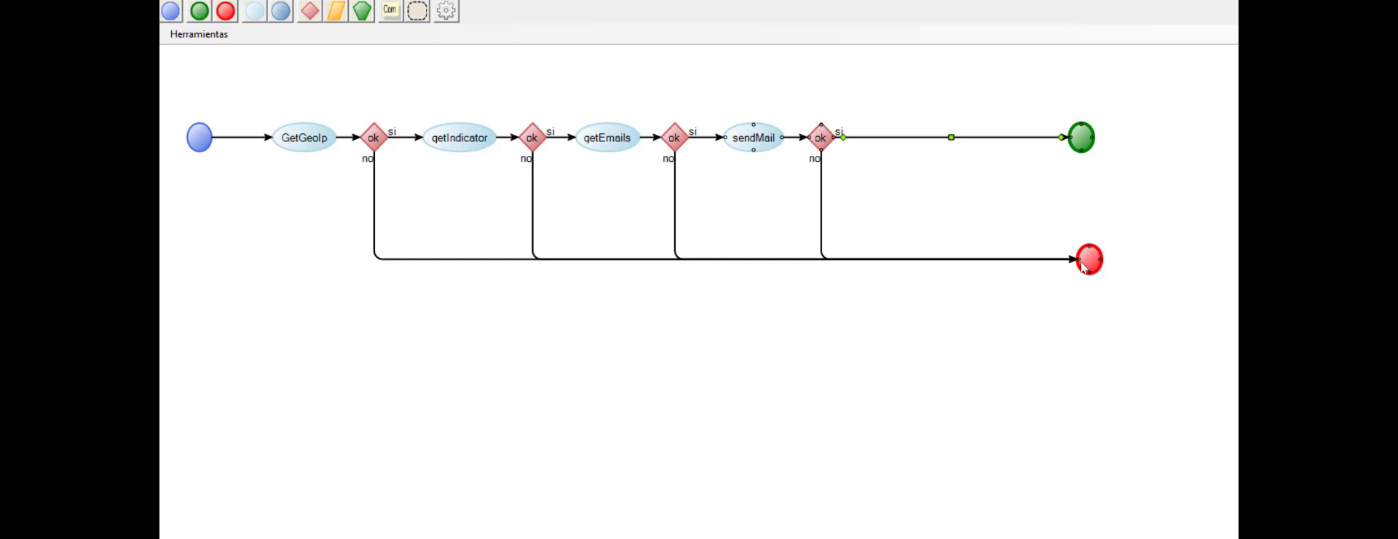
drag(1090, 259, 1049, 259)
drag(200, 11, 1047, 140)
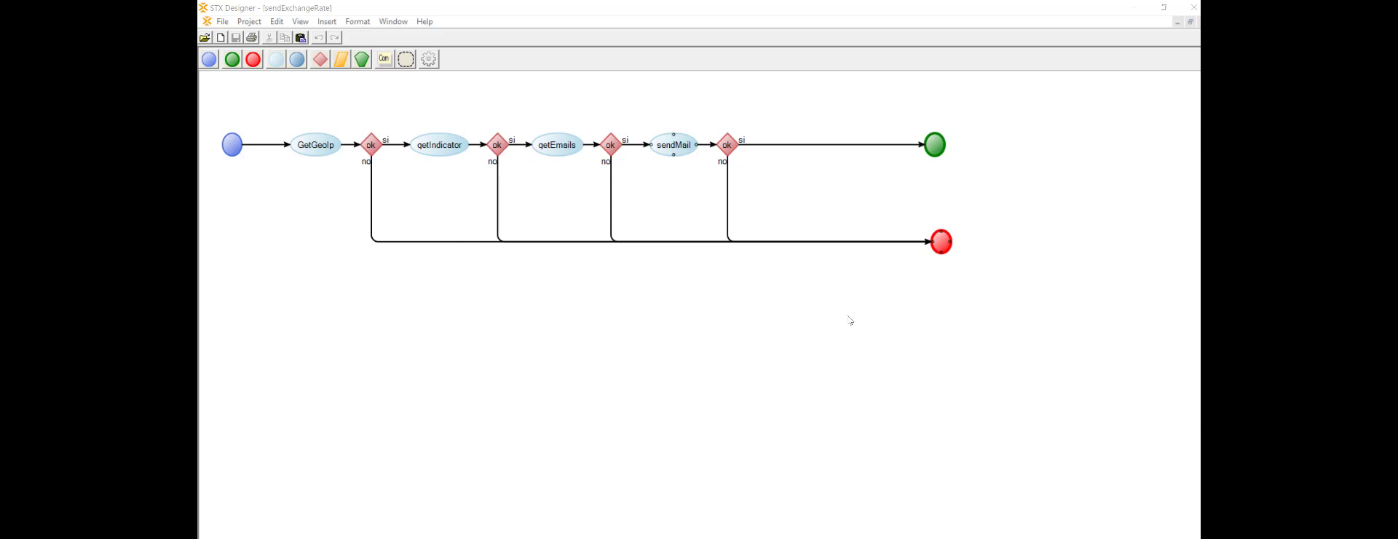
Step: Shift sendMail and its ok decision toward the end event and place a new decision in the gap after the getEmails ok decision
drag(728, 146, 812, 146)
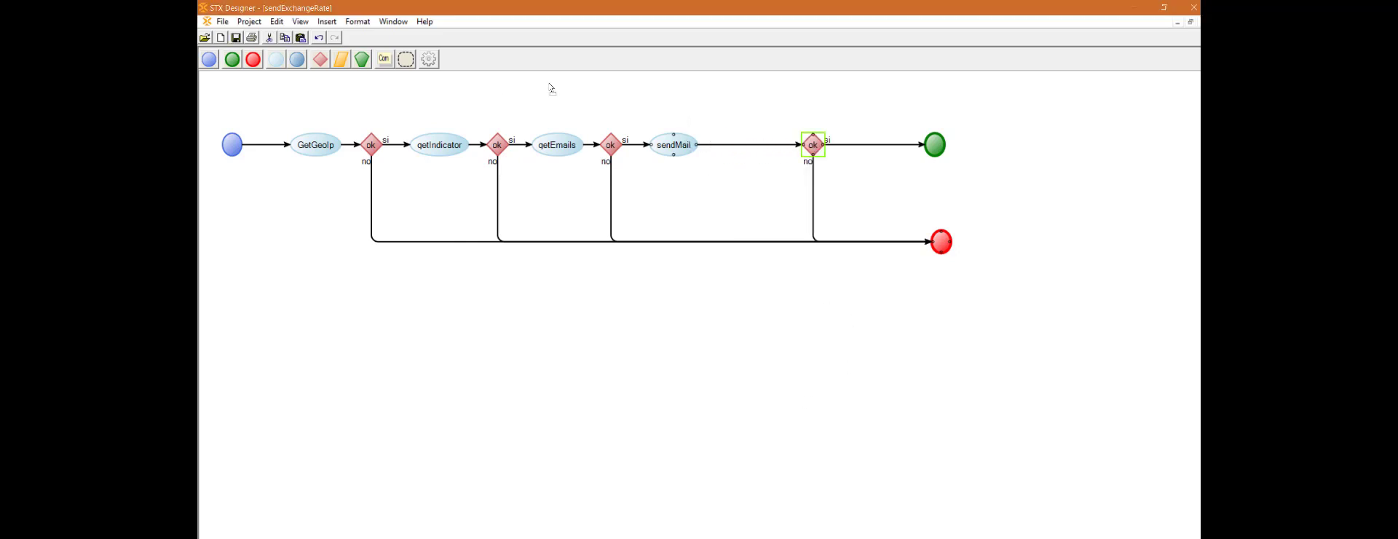
drag(679, 149, 752, 150)
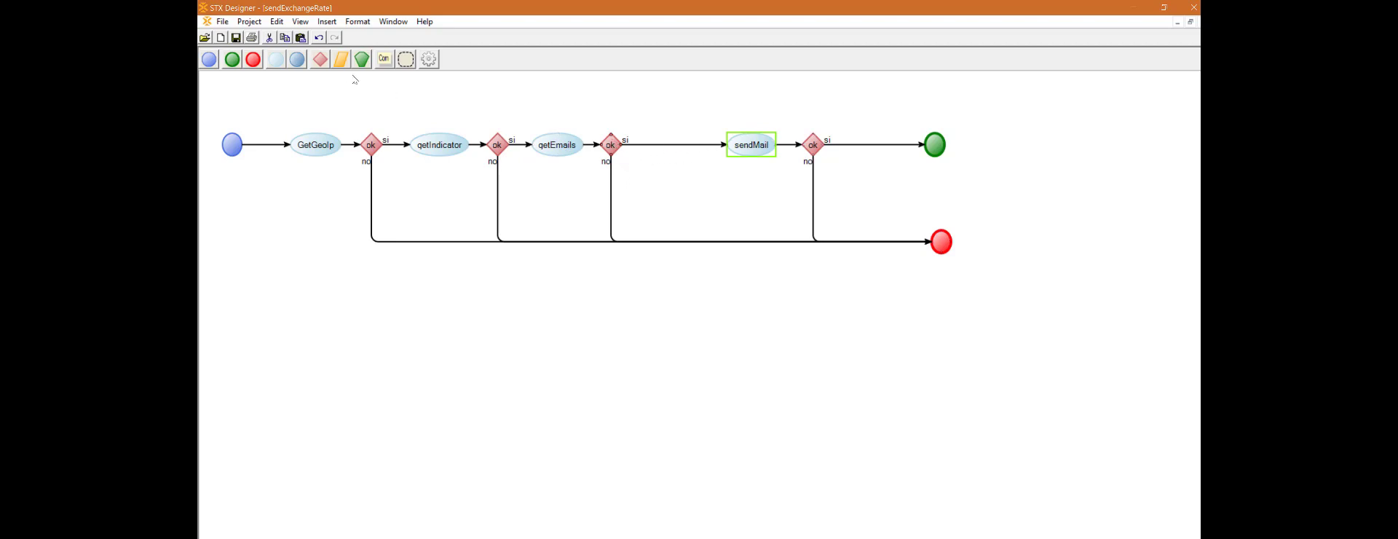
click(324, 61)
click(402, 124)
drag(400, 120, 672, 174)
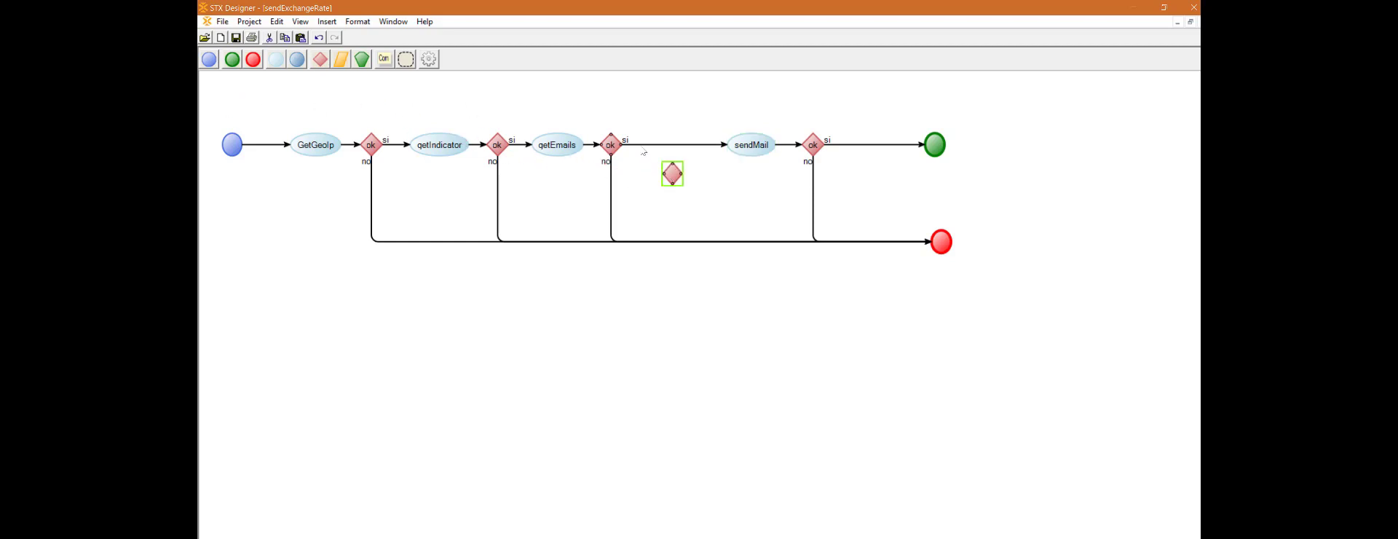
Step: Route the si path from the getEmails ok decision through the new decision to sendMail, with the decision aligned in the main flow
click(627, 146)
drag(627, 144, 682, 174)
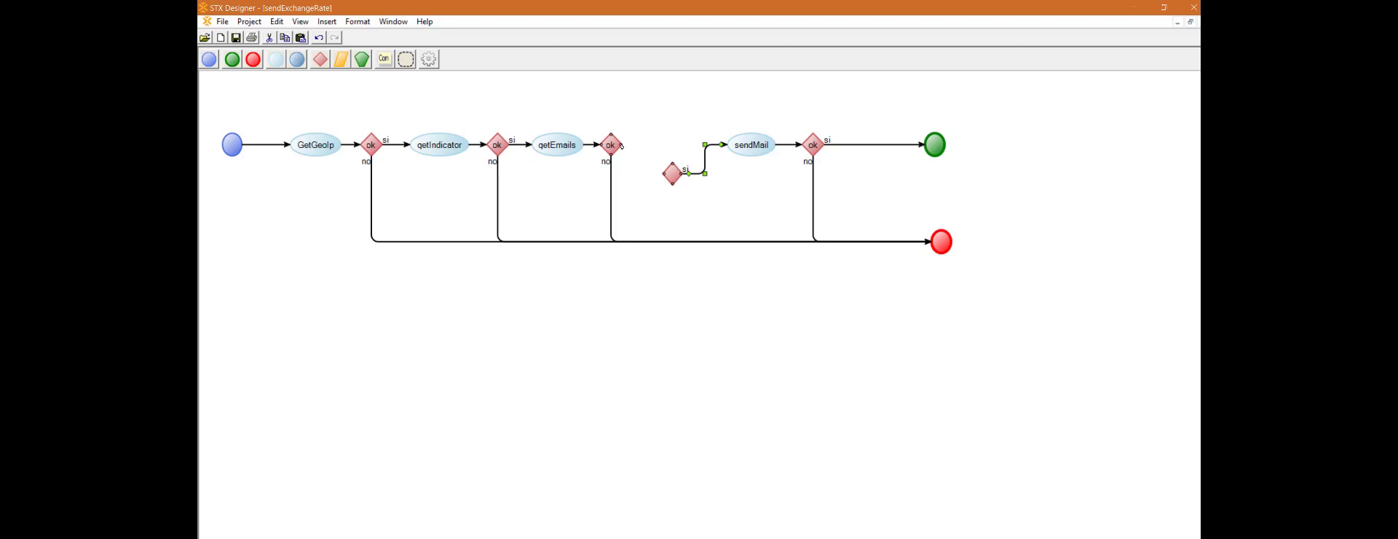
drag(622, 147, 675, 150)
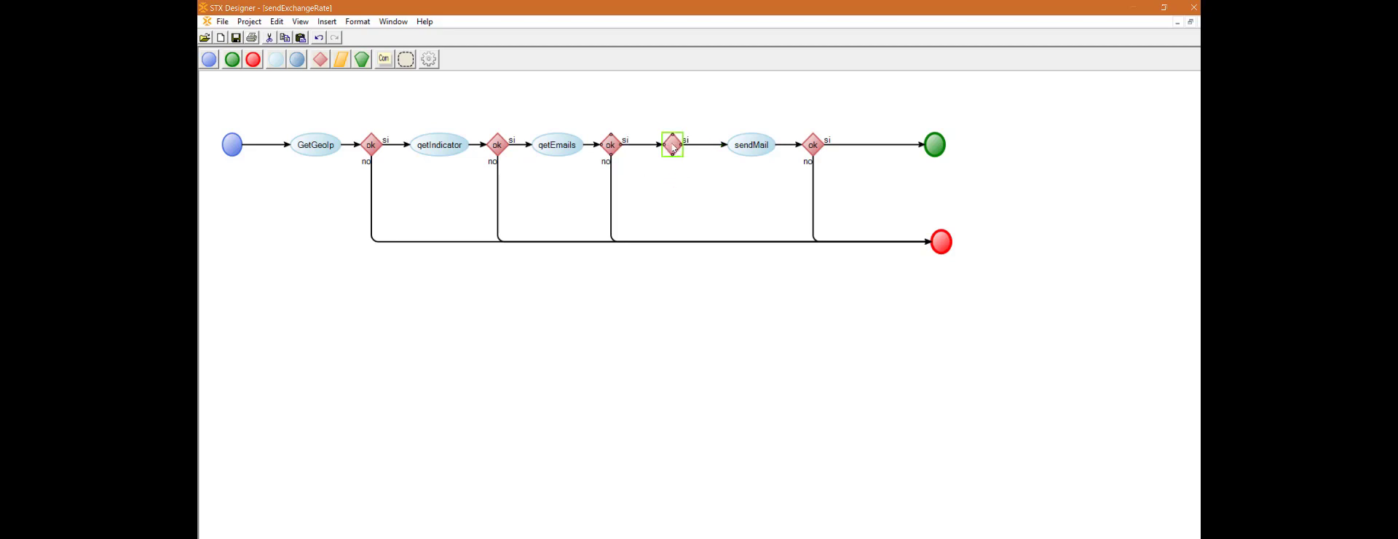
Step: Name the new decision isCR and set its type to Expression
double_click(673, 148)
drag(462, 53, 604, 180)
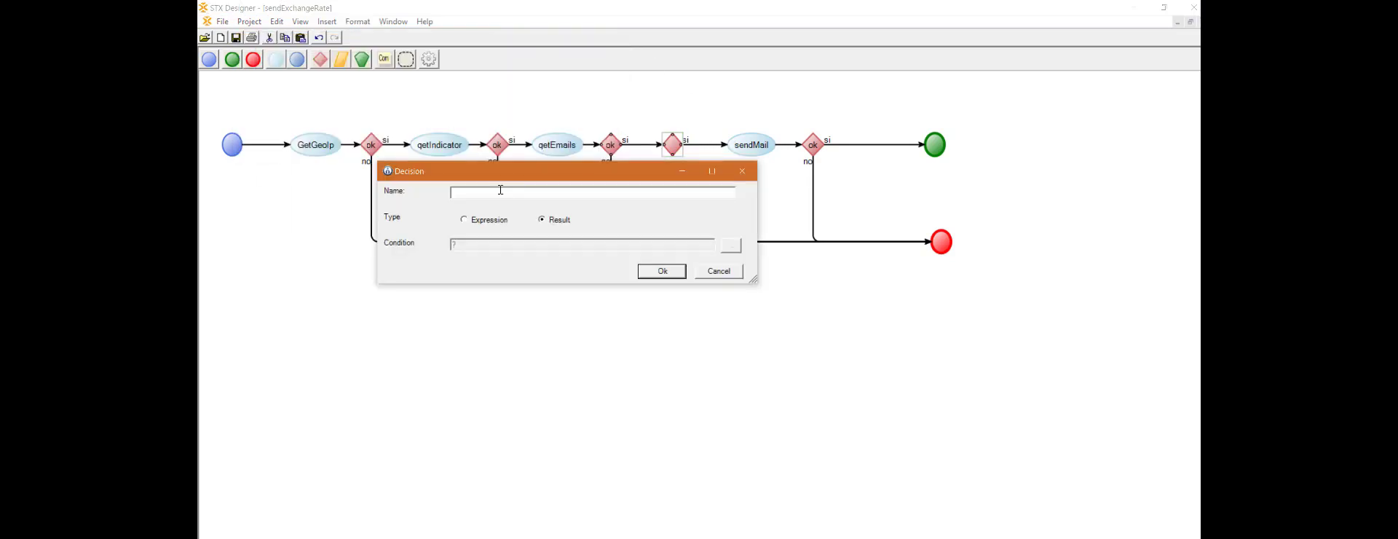
text(isCR)
click(475, 220)
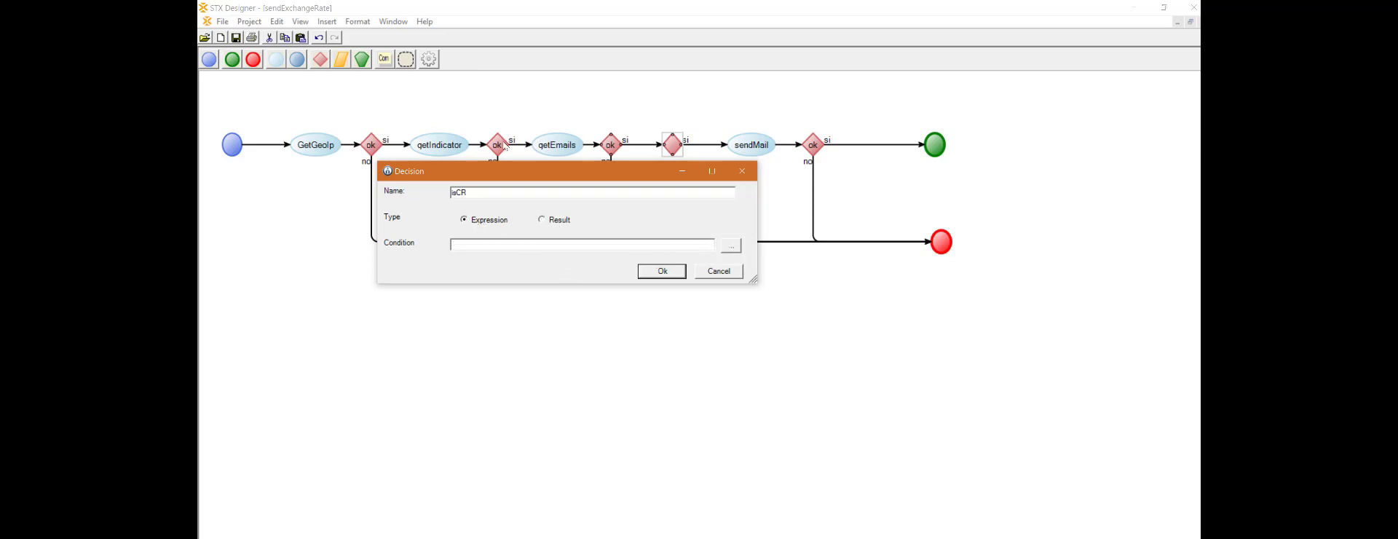
Step: Set the isCR condition to variable(GetGeoIpOutput/Response/CountryCode)="CR" and accept the decision settings
click(731, 246)
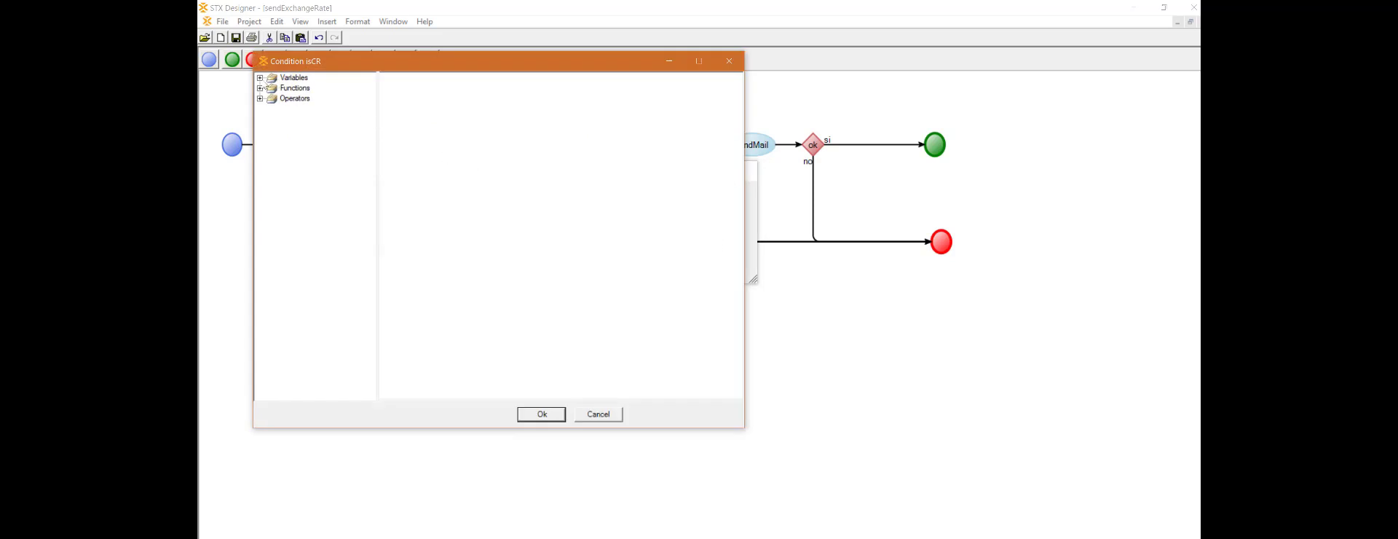
click(260, 77)
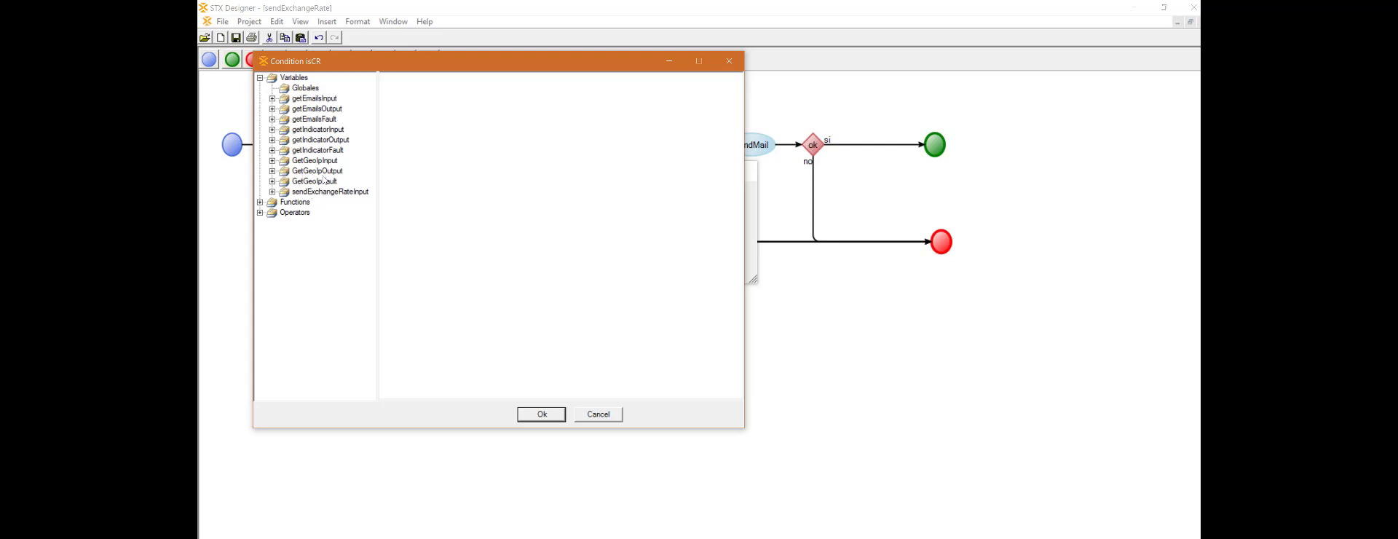
click(273, 171)
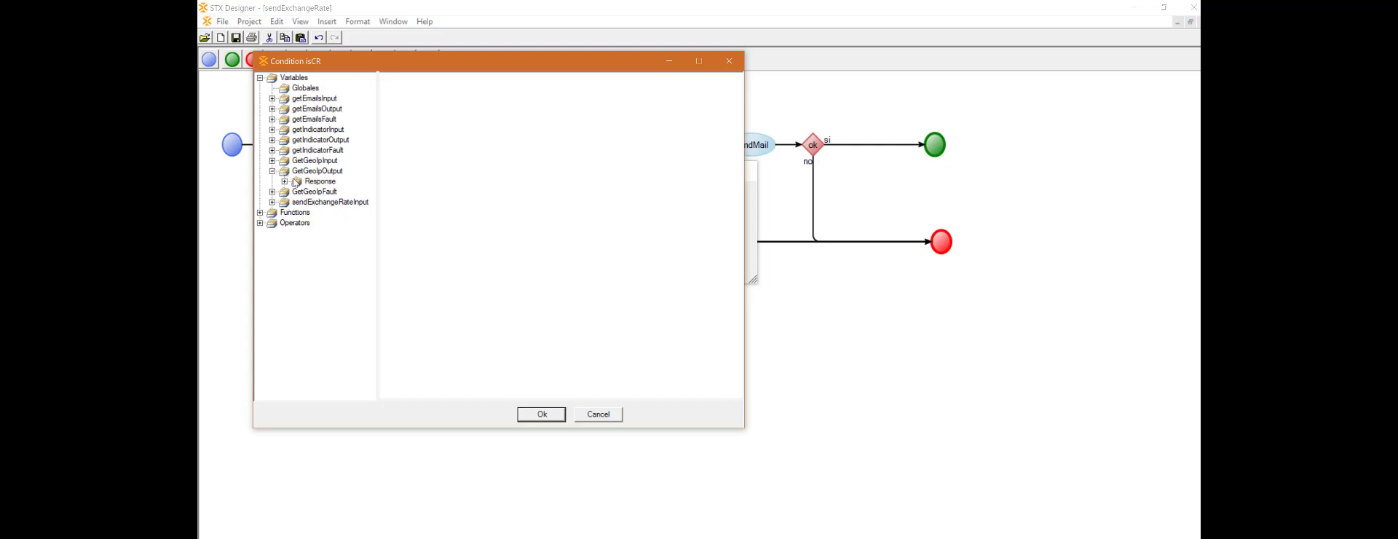
click(285, 181)
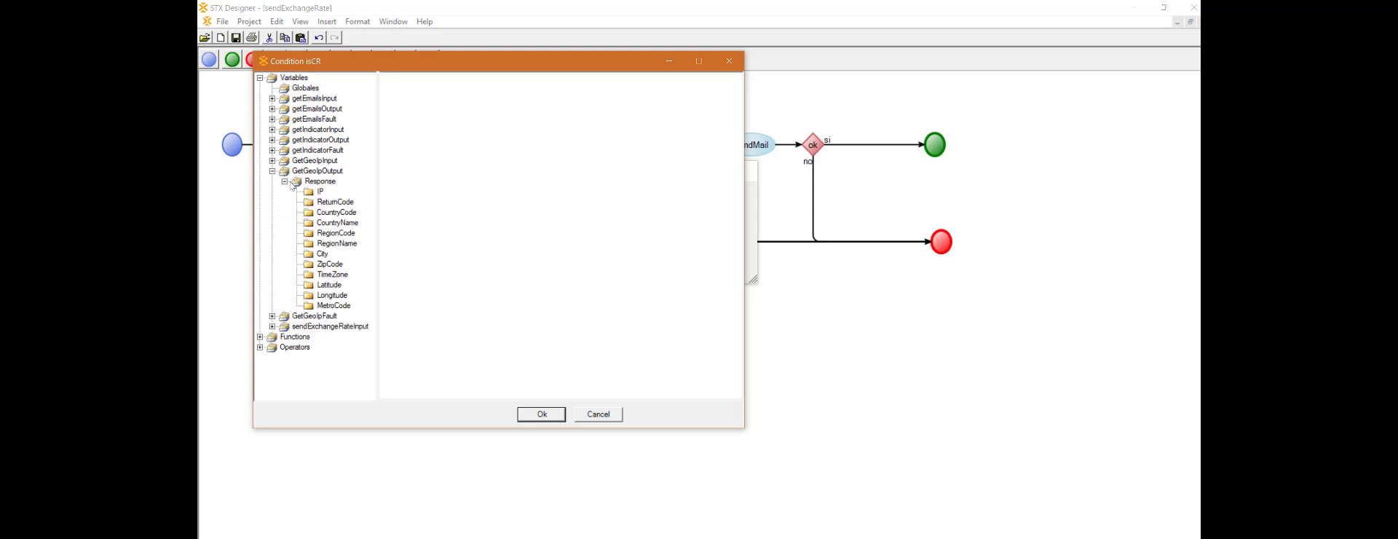
double_click(336, 212)
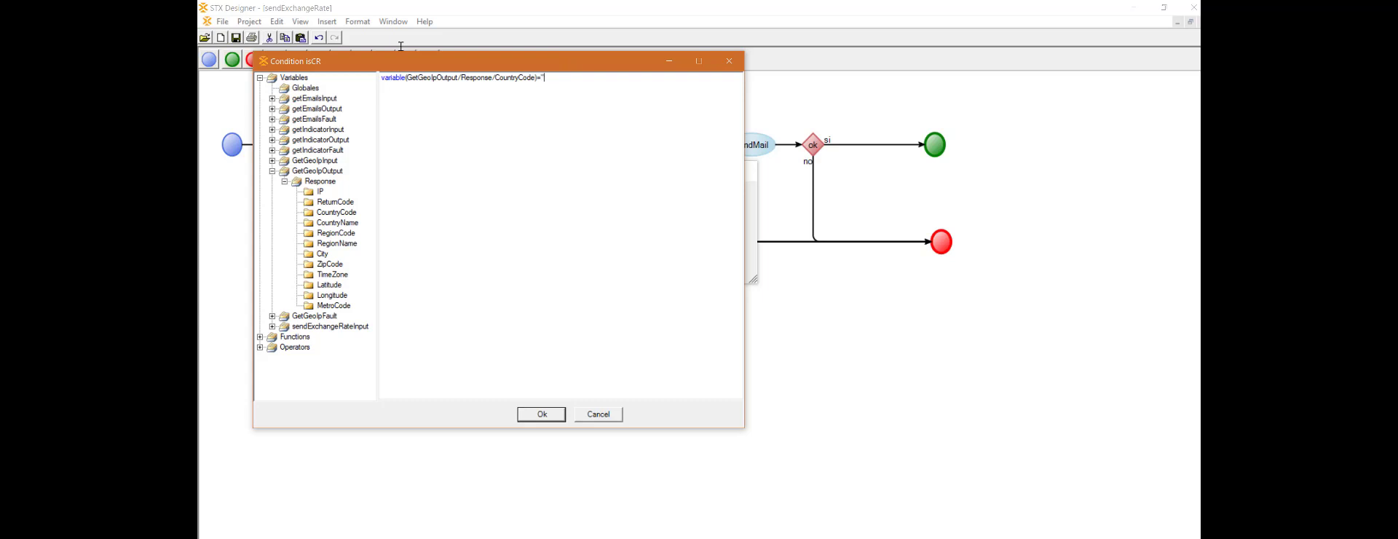
text(="CR")
click(542, 414)
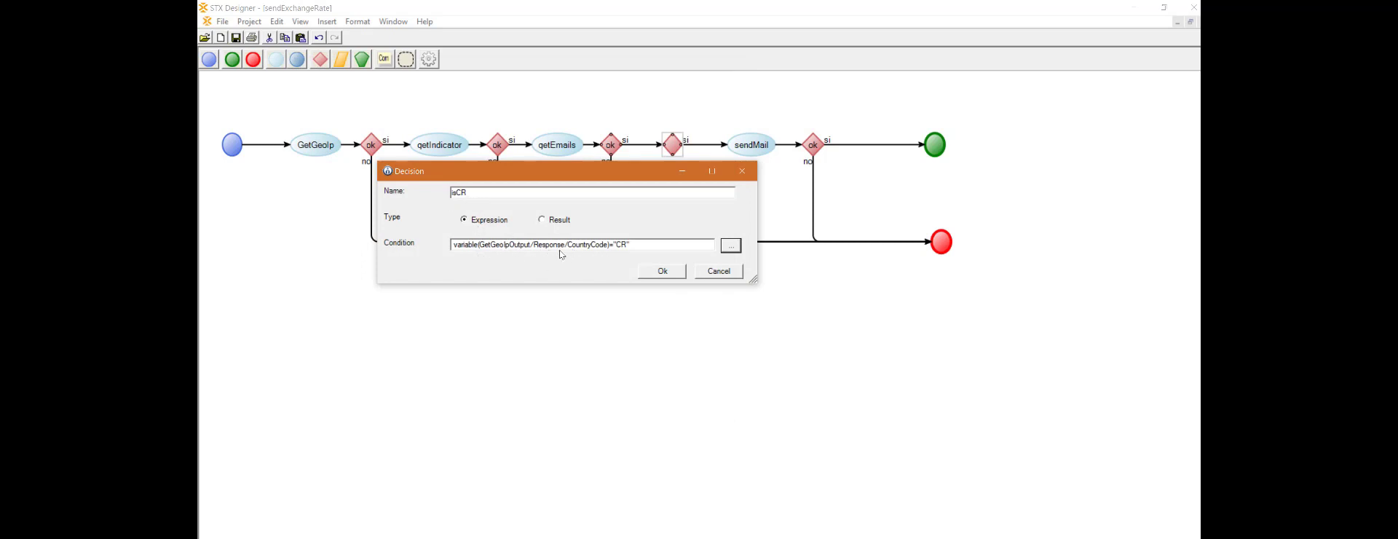
click(663, 272)
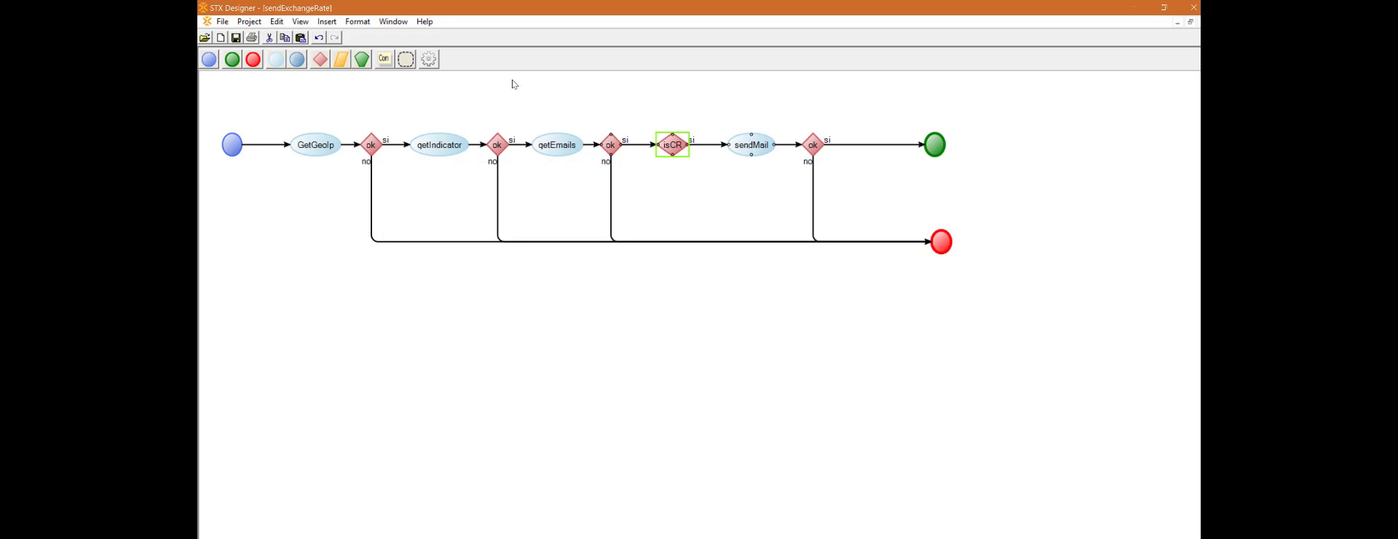
Step: Move sendMail slightly below the main flow, attach the isCR si connector to its upper side, and link the no branch to sendMail
drag(751, 145, 745, 176)
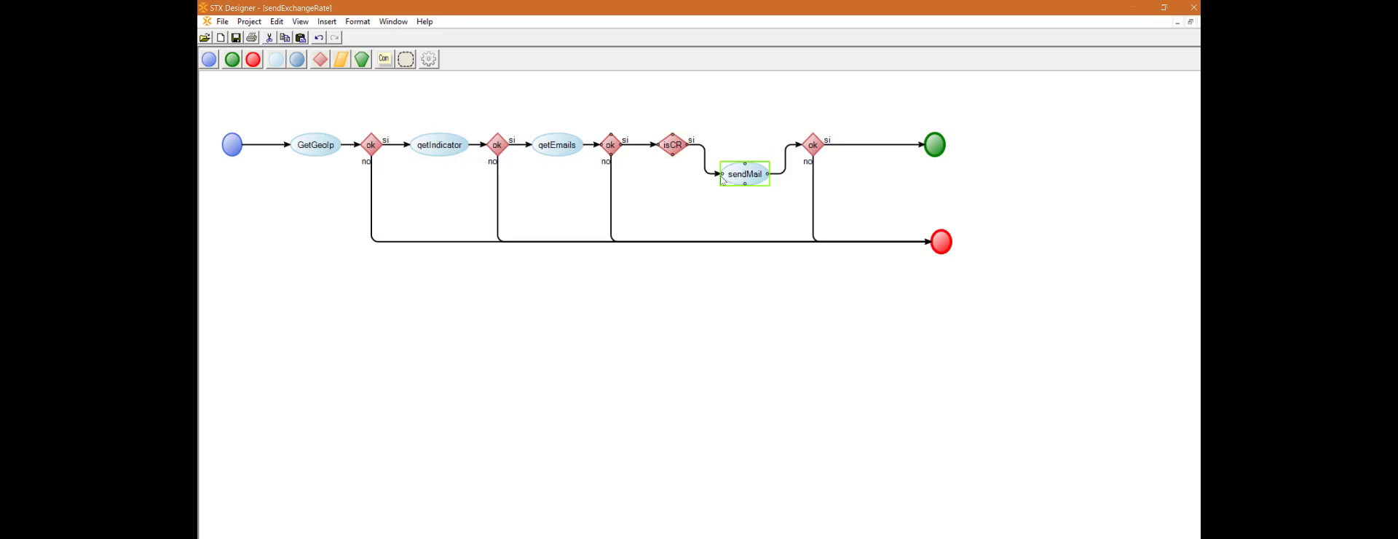
click(718, 174)
click(717, 175)
drag(720, 173, 744, 163)
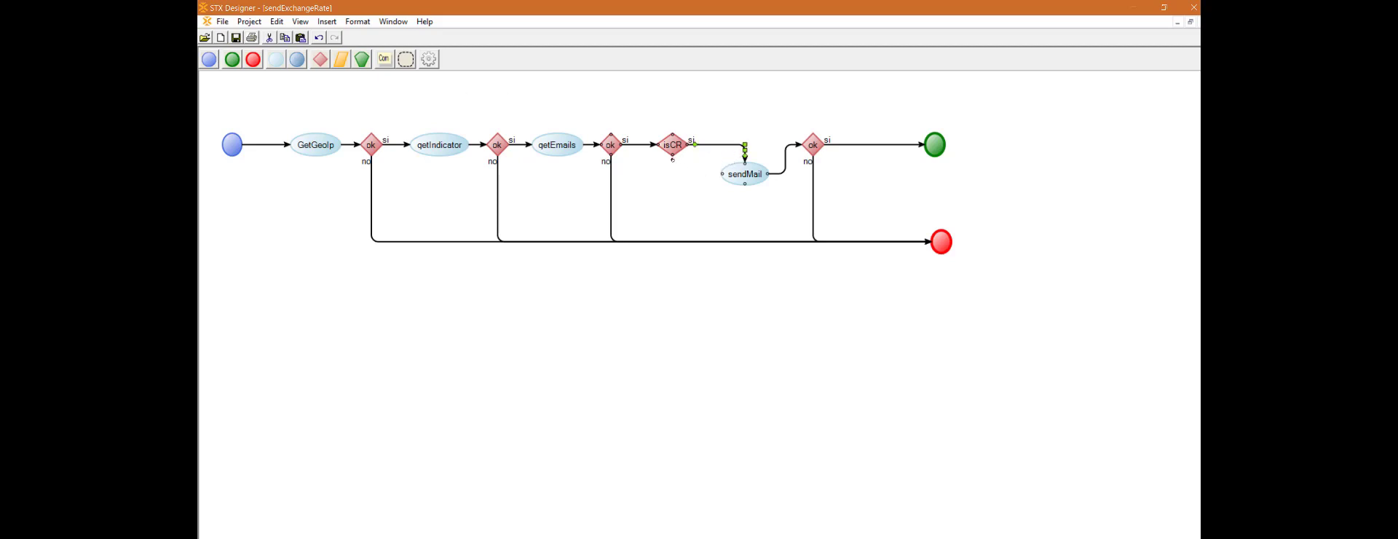
drag(677, 185, 722, 174)
click(505, 119)
Step: Compare the sendMailInput assignments on the si and no connectors from isCR to sendMail, leaving both unchanged
double_click(722, 146)
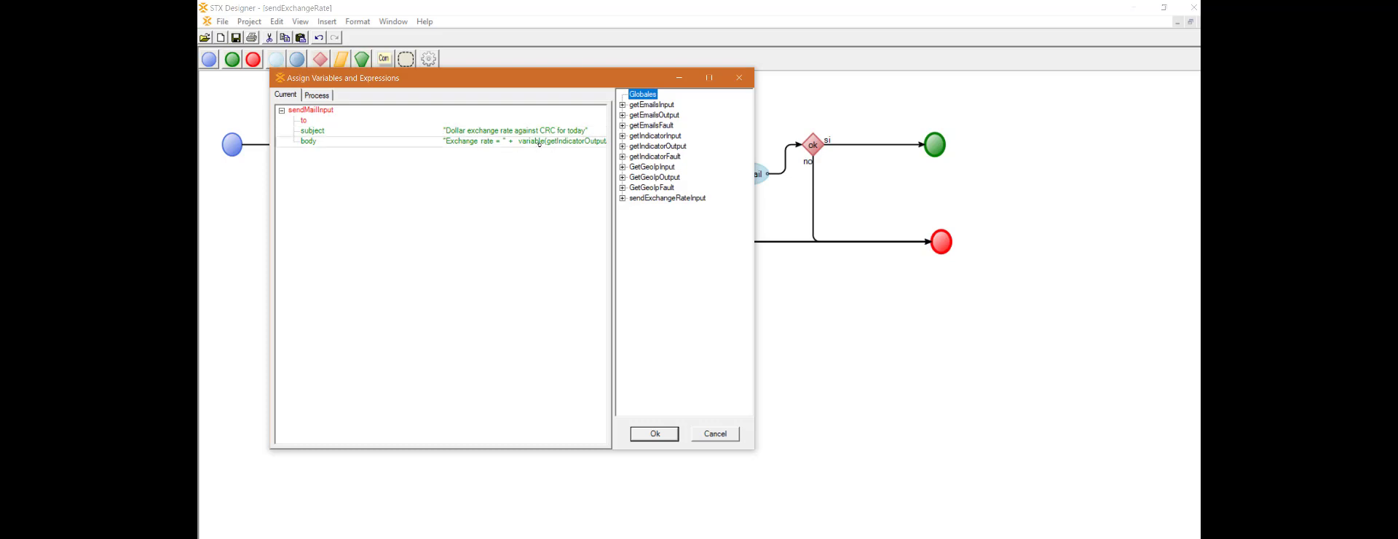
click(716, 436)
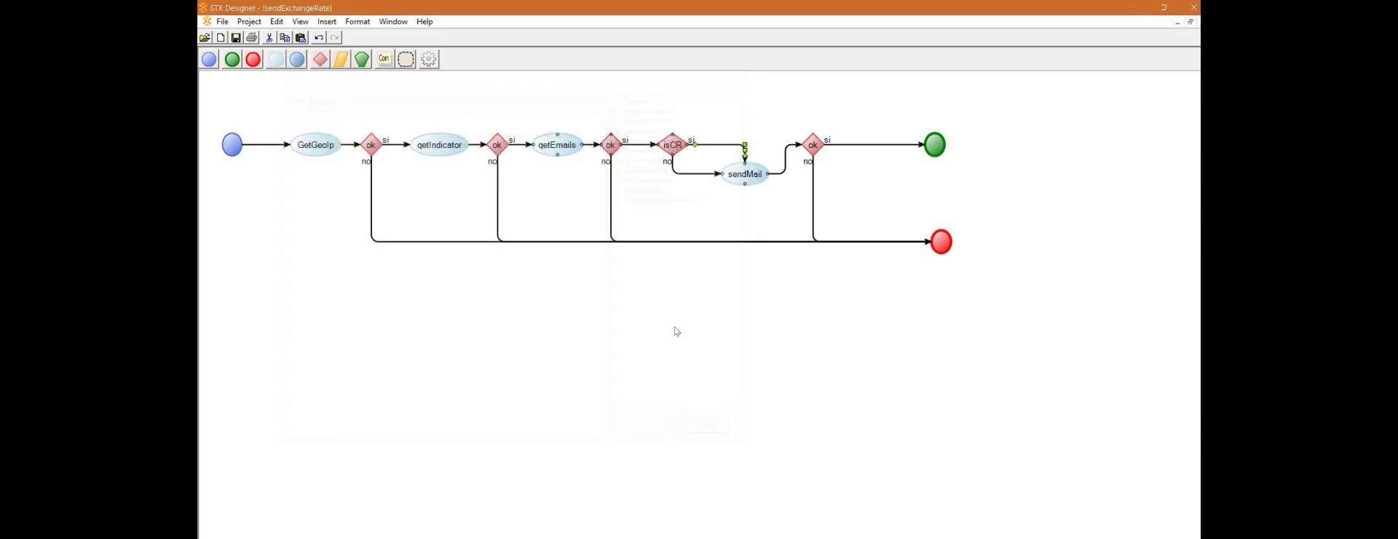
click(691, 174)
double_click(696, 173)
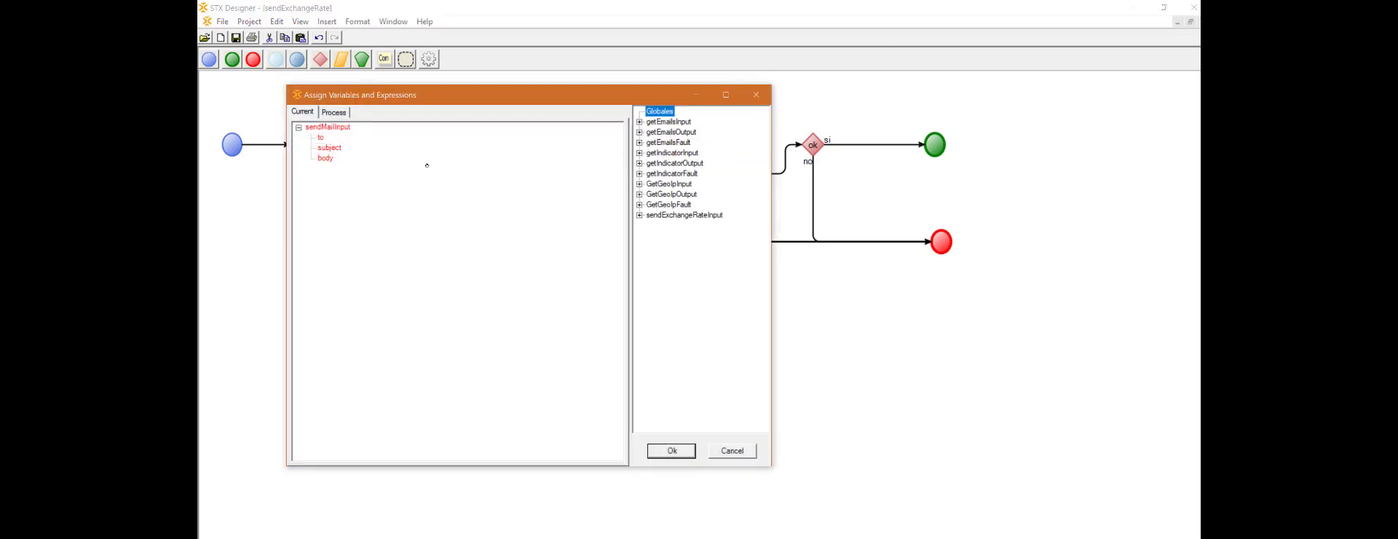
click(740, 456)
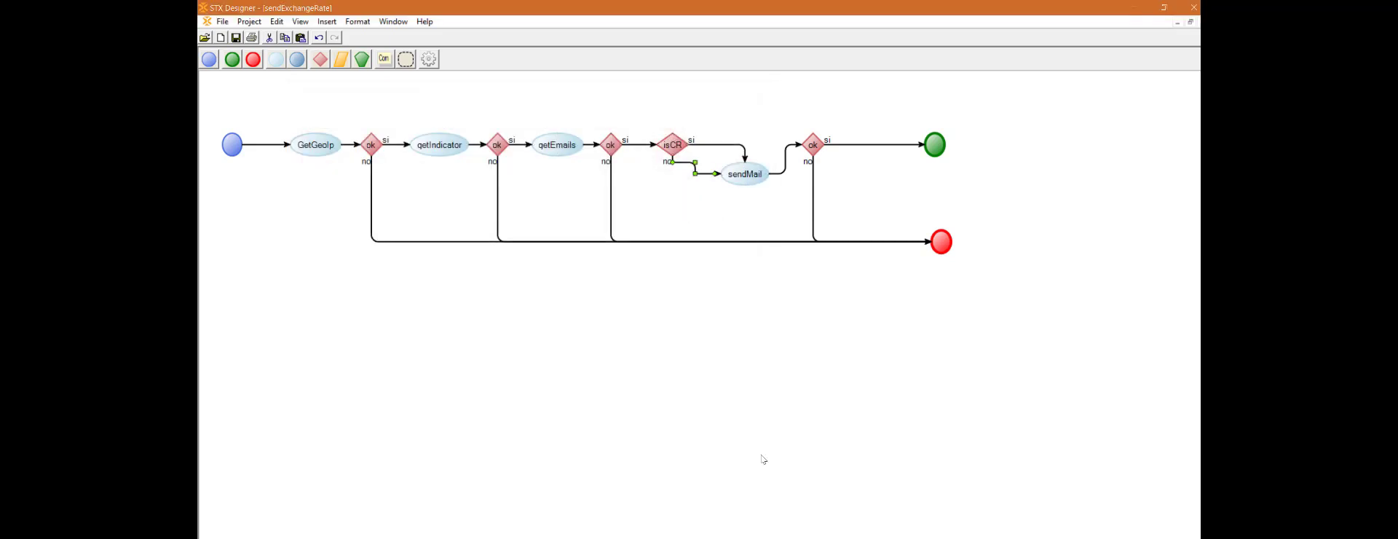